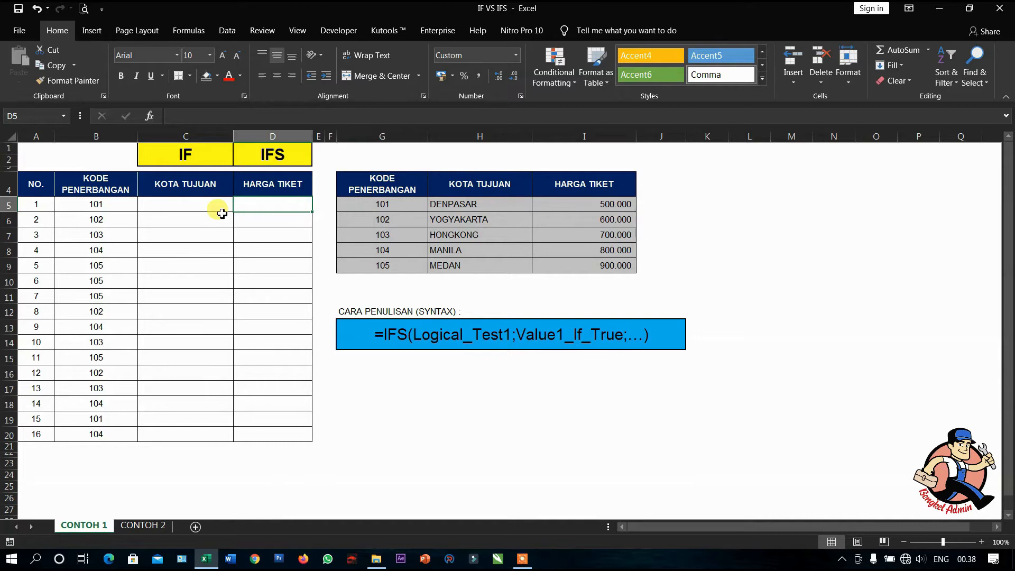
- Begin an IF formula in C5 that tests B5=101 and returns "DENPASAR" when true
{"action": "left_click", "coordinate": [208, 204]}
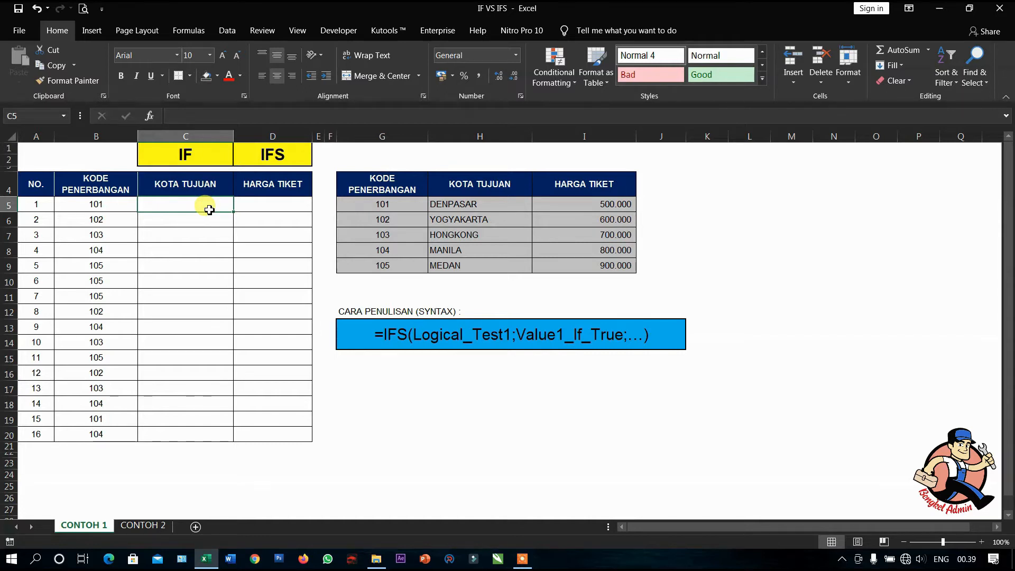
{"action": "type", "text": "="}
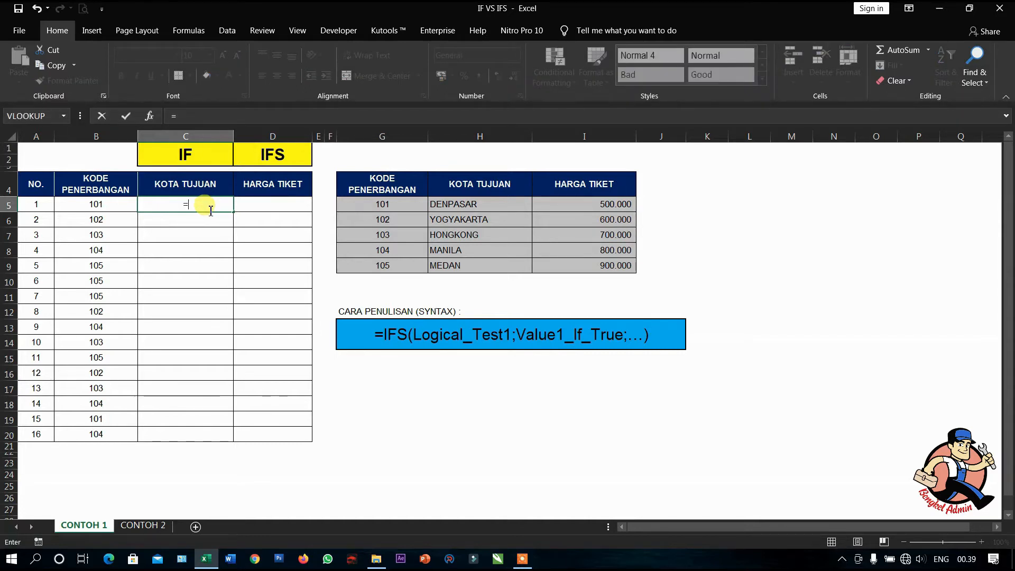
{"action": "type", "text": "if("}
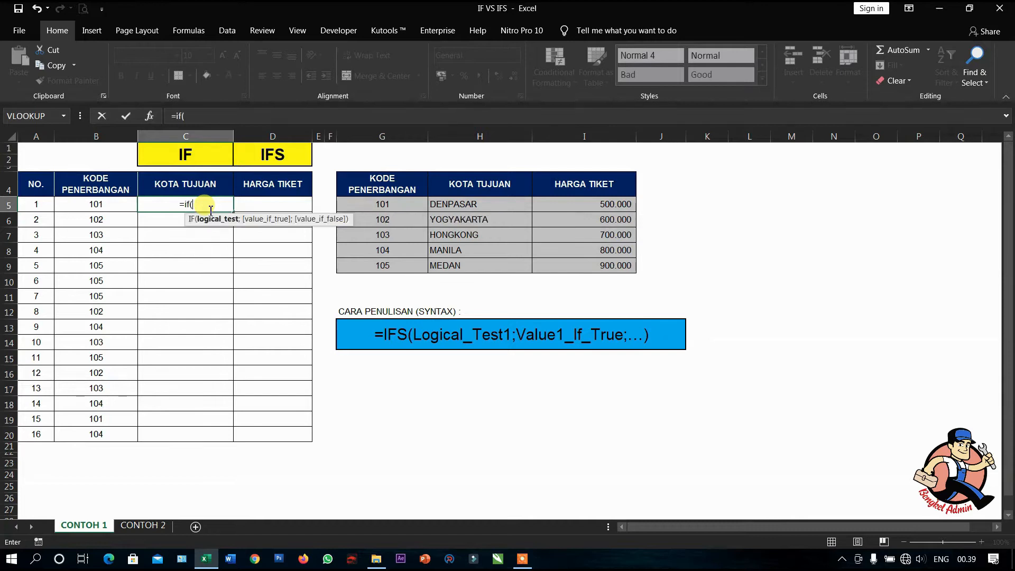
{"action": "left_click", "coordinate": [115, 202]}
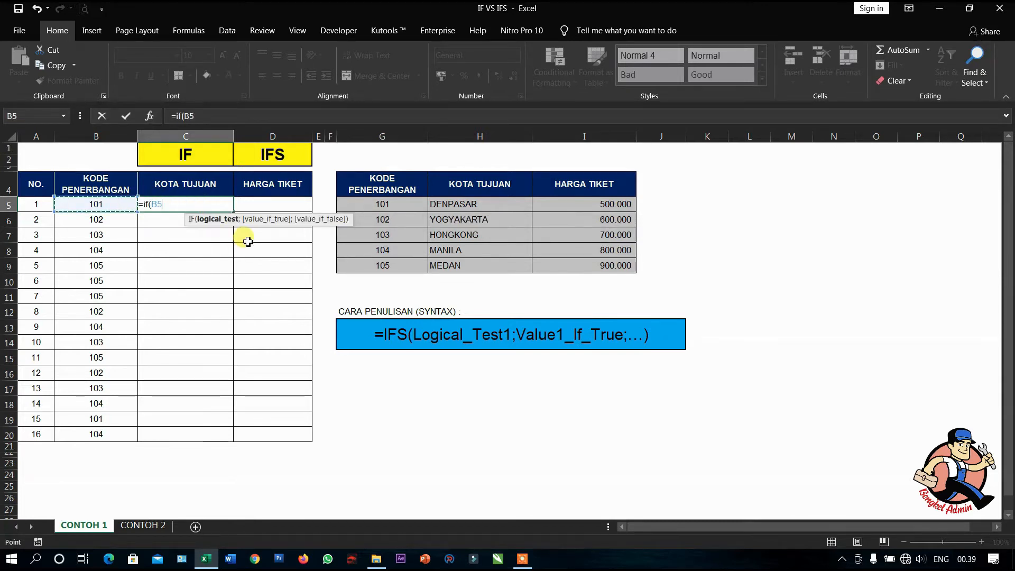
{"action": "type", "text": "="}
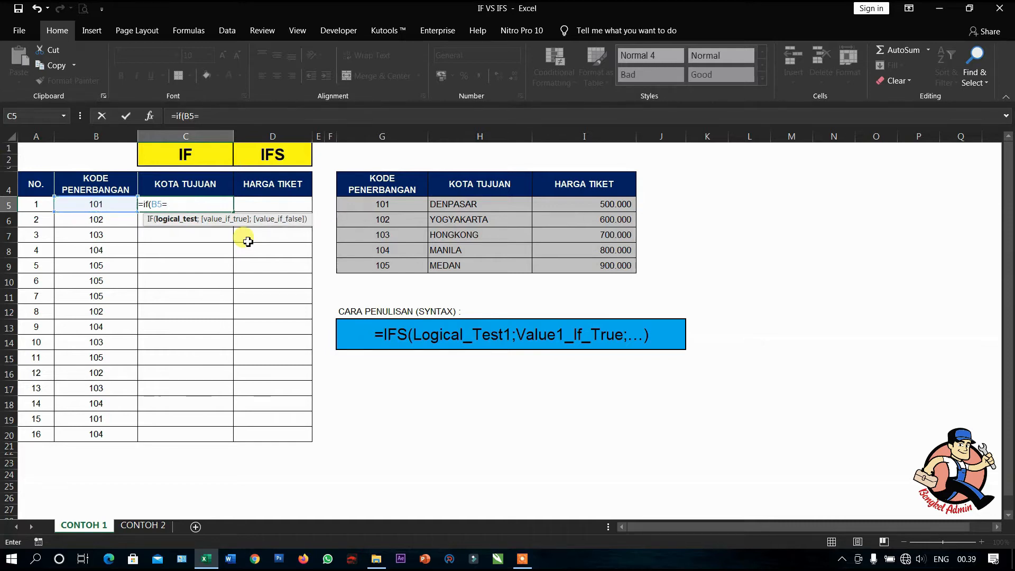
{"action": "type", "text": "101;"}
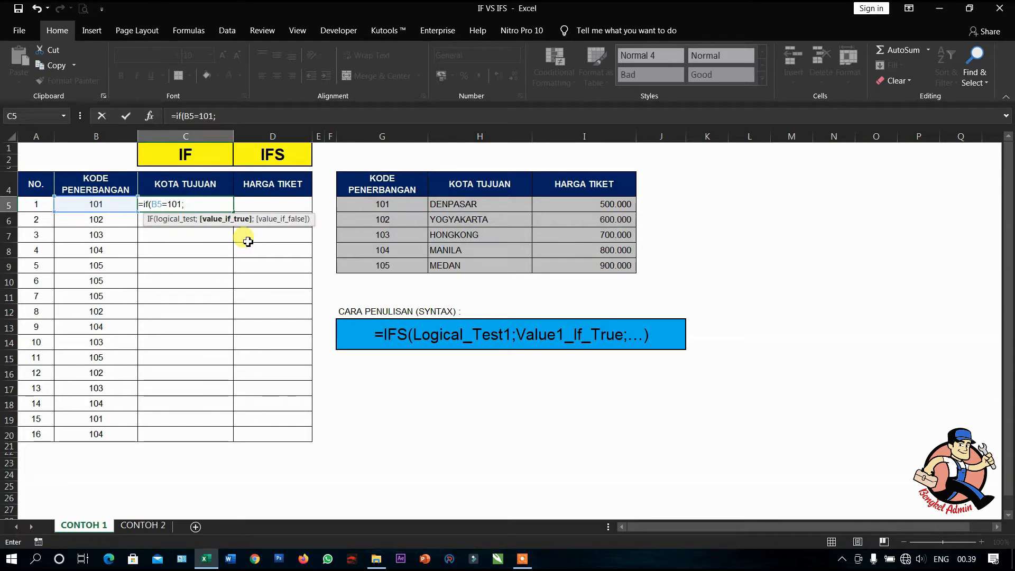
{"action": "type", "text": "\"d"}
{"action": "key", "text": "BackSpace"}
{"action": "type", "text": "DENPASAR"}
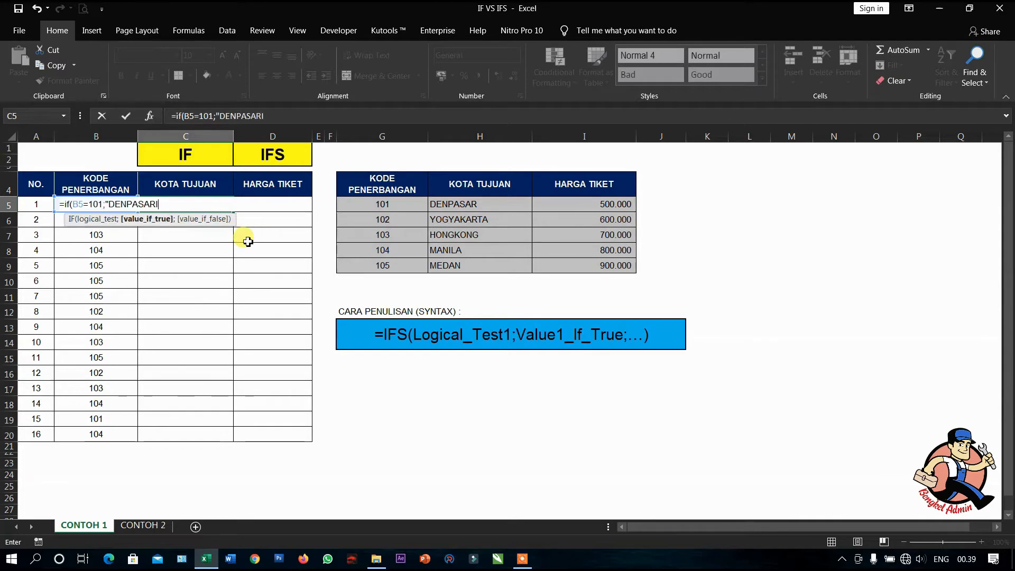
{"action": "type", "text": "\";IF"}
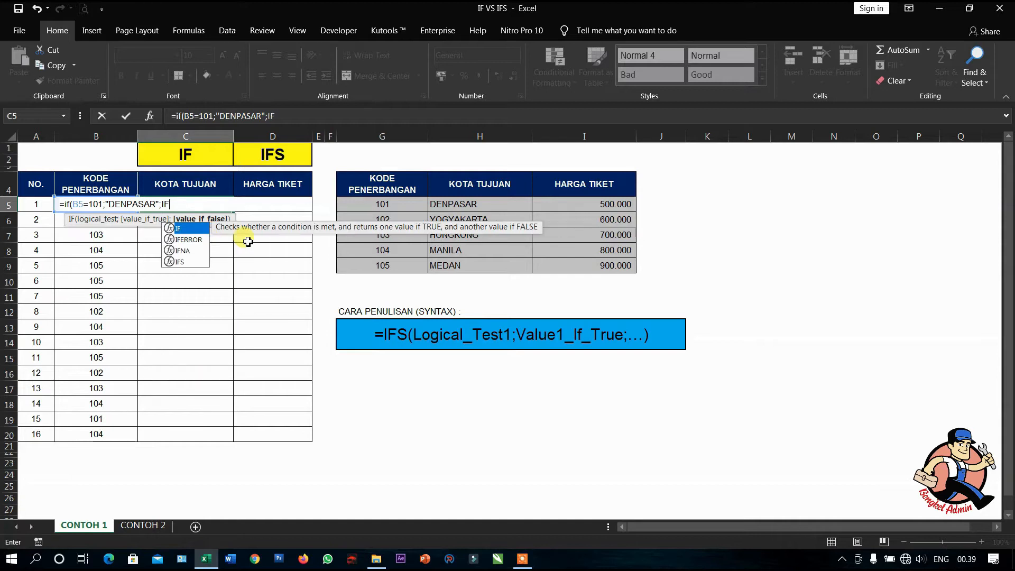
{"action": "type", "text": "("}
- Nest a second IF in the C5 formula that tests B5=102 and returns "YOGYAKARTA" when true
{"action": "key", "text": "Left"}
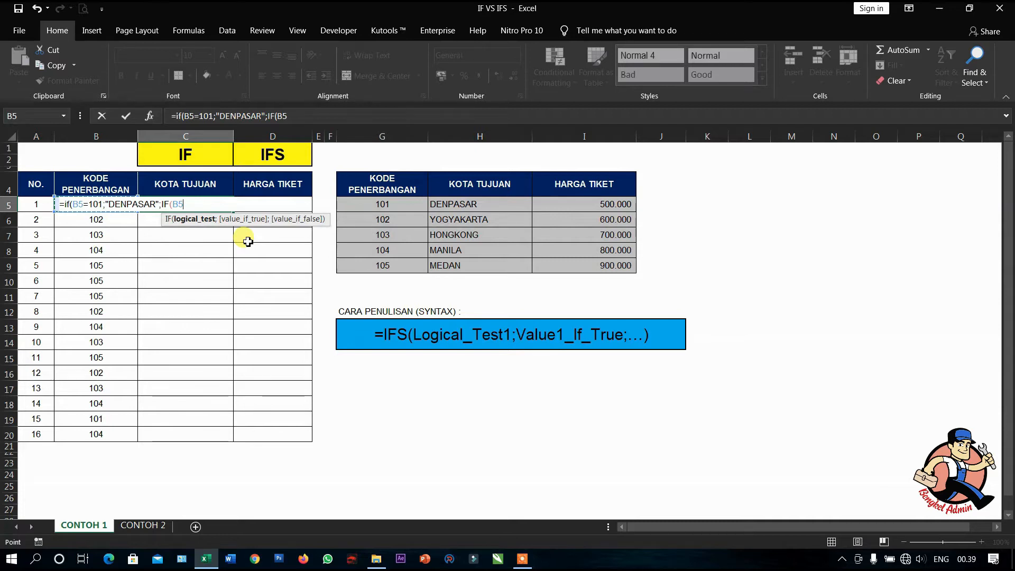
{"action": "type", "text": "=1"}
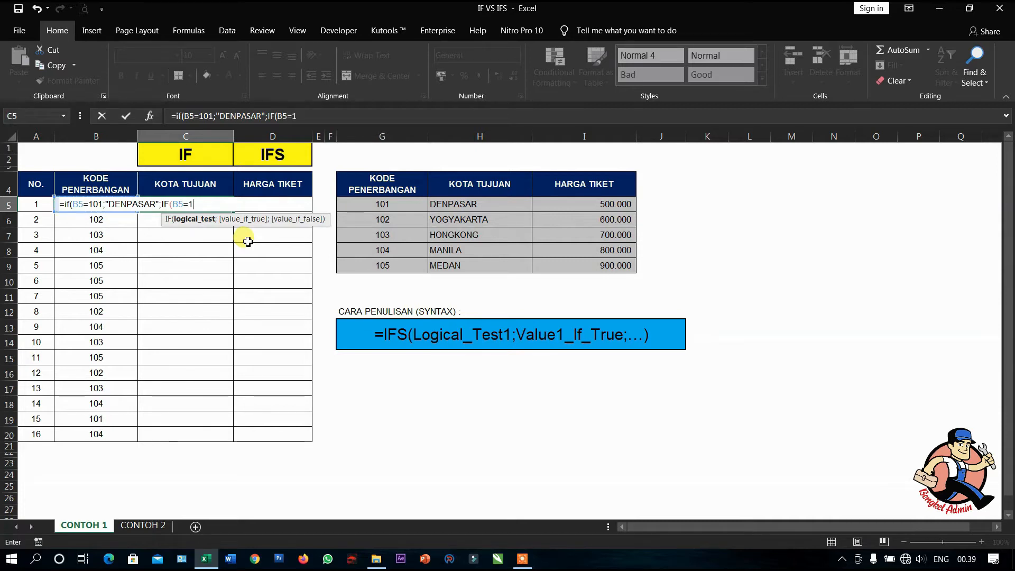
{"action": "type", "text": "02;"}
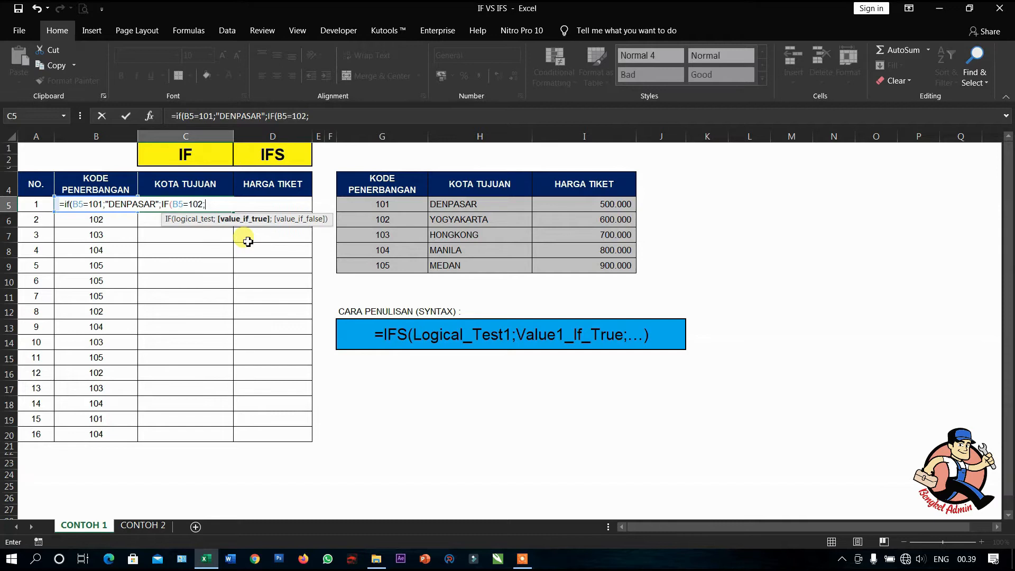
{"action": "type", "text": "\""}
{"action": "type", "text": "YOG"}
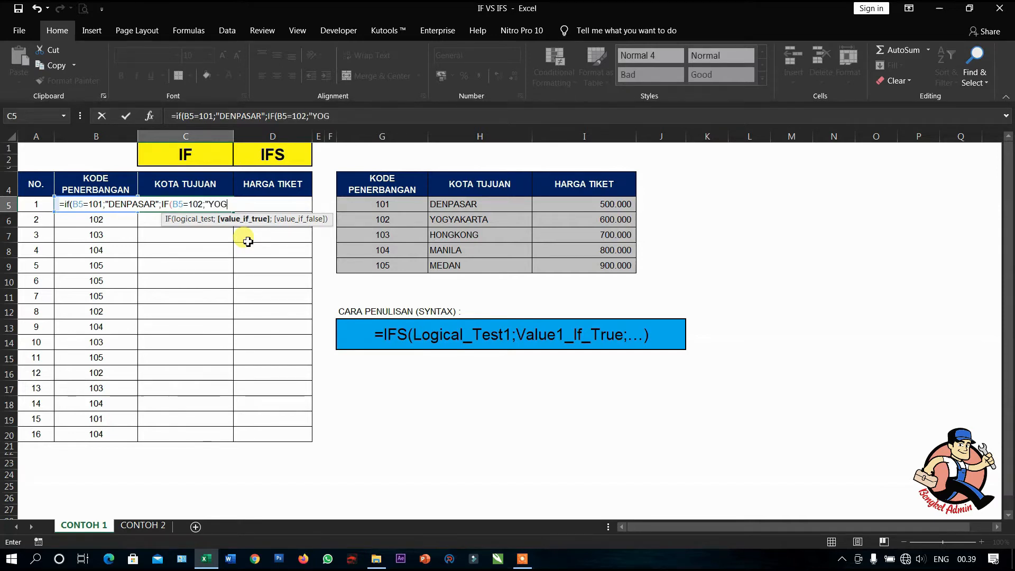
{"action": "type", "text": "YAKARTA"}
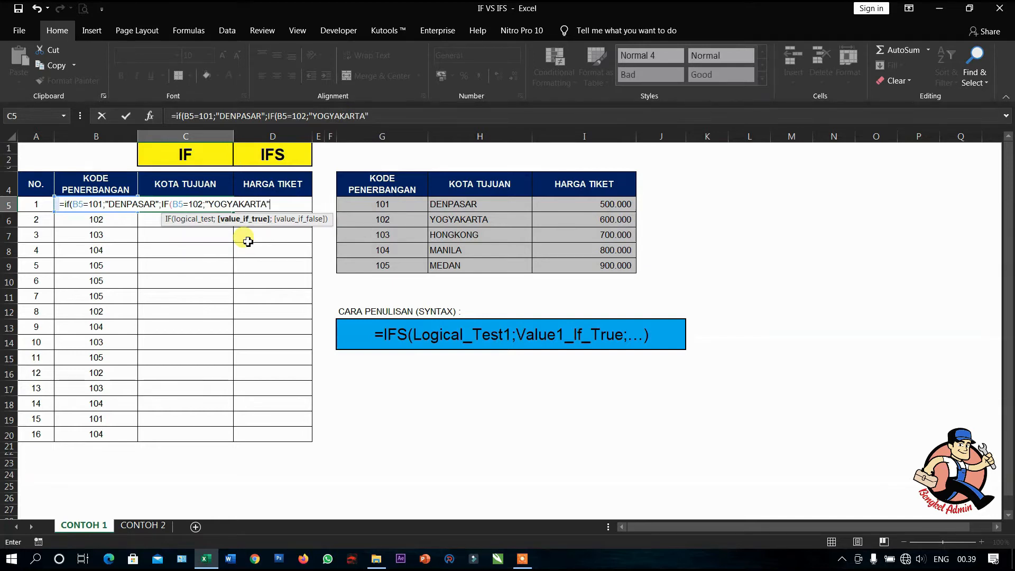
{"action": "type", "text": "\";"}
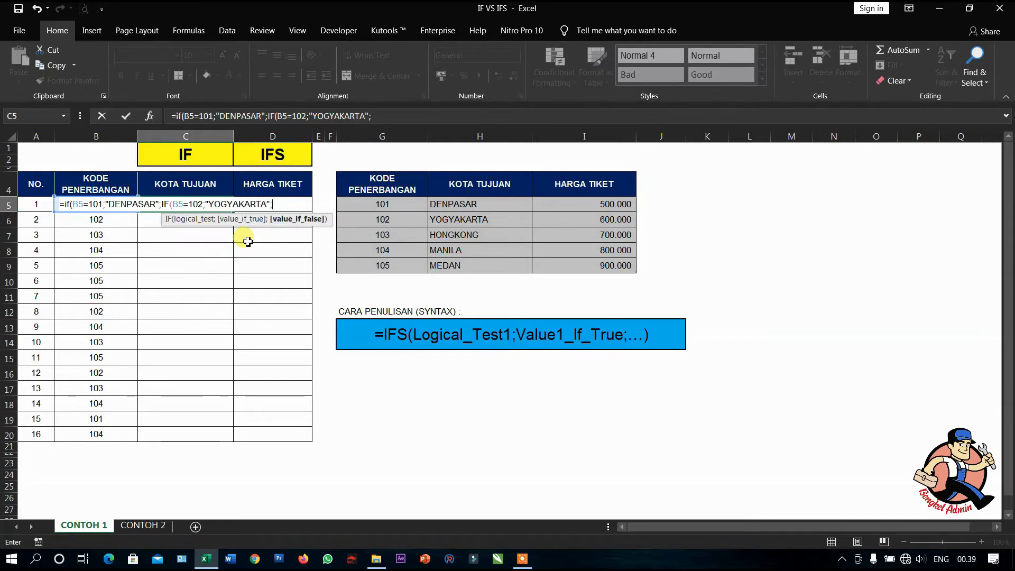
{"action": "type", "text": "IF"}
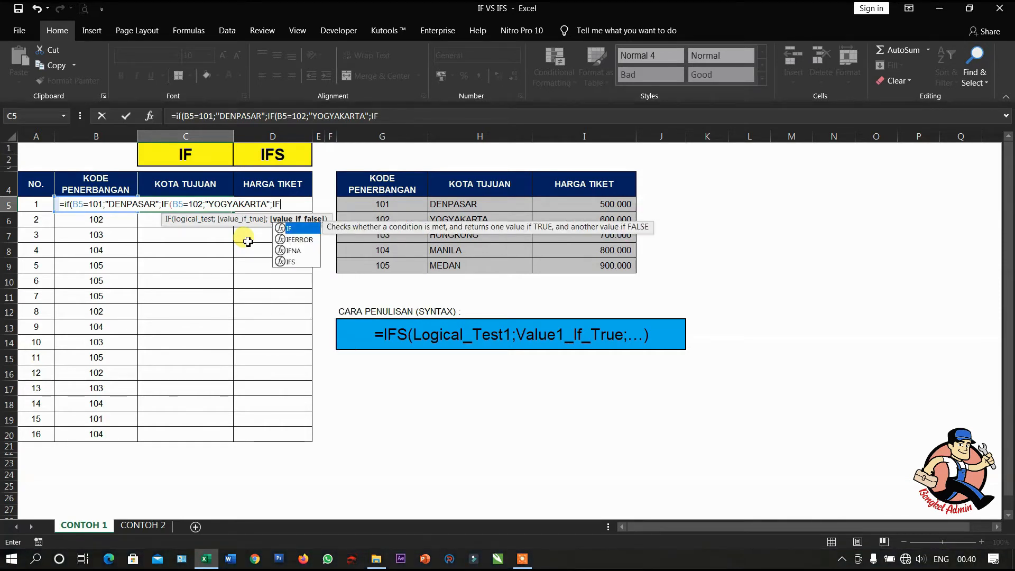
{"action": "type", "text": "("}
- Nest a third IF in the C5 formula that tests B5=103 and returns "HONGKONG" when true
{"action": "key", "text": "Left"}
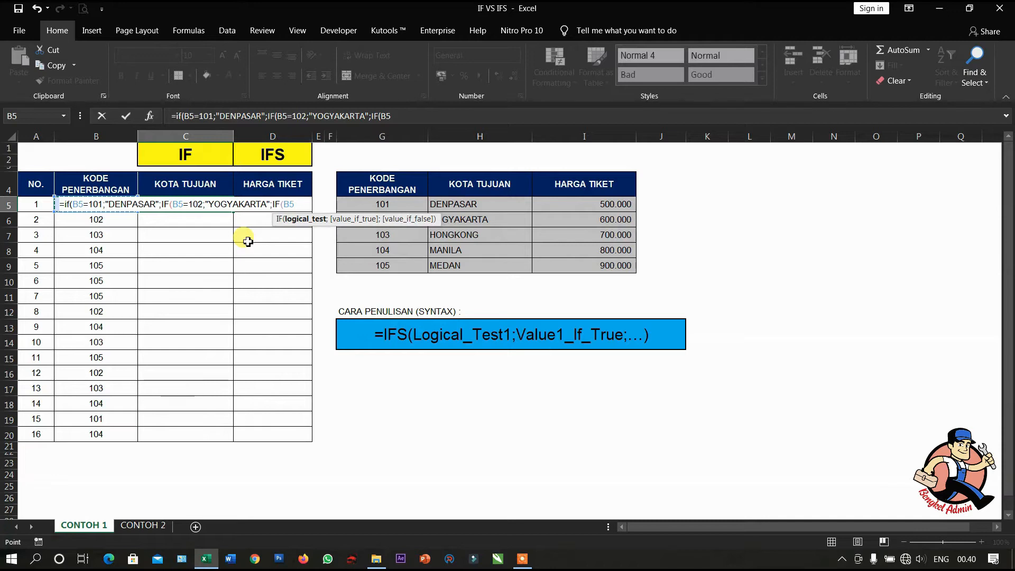
{"action": "type", "text": "=103;"}
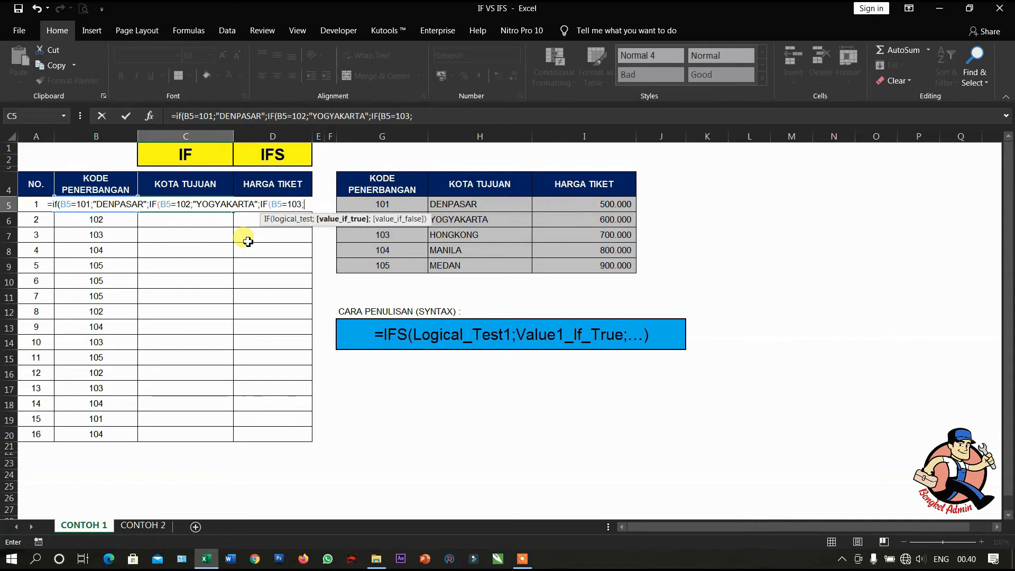
{"action": "type", "text": "\"HONGKONG\""}
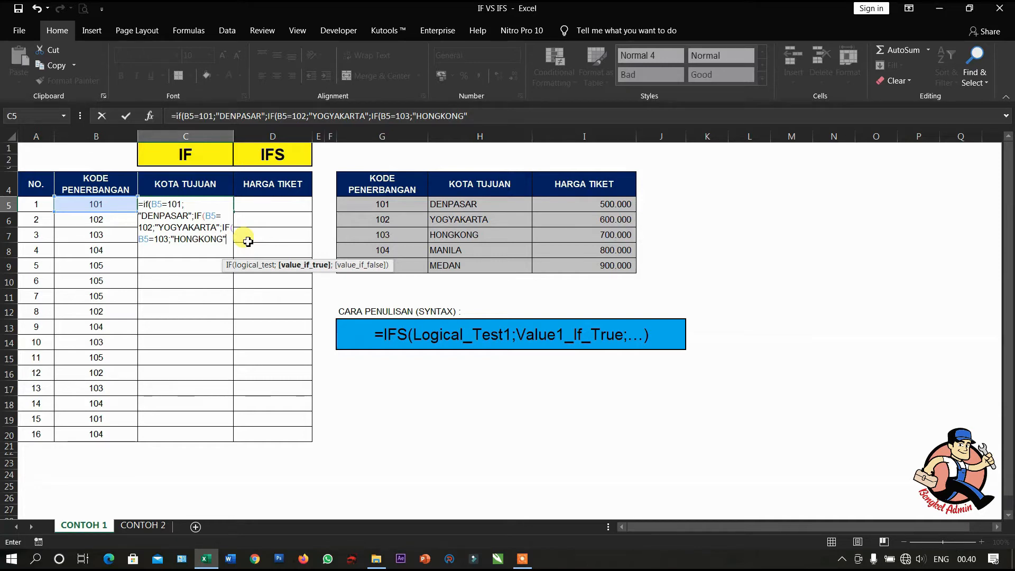
{"action": "type", "text": ";"}
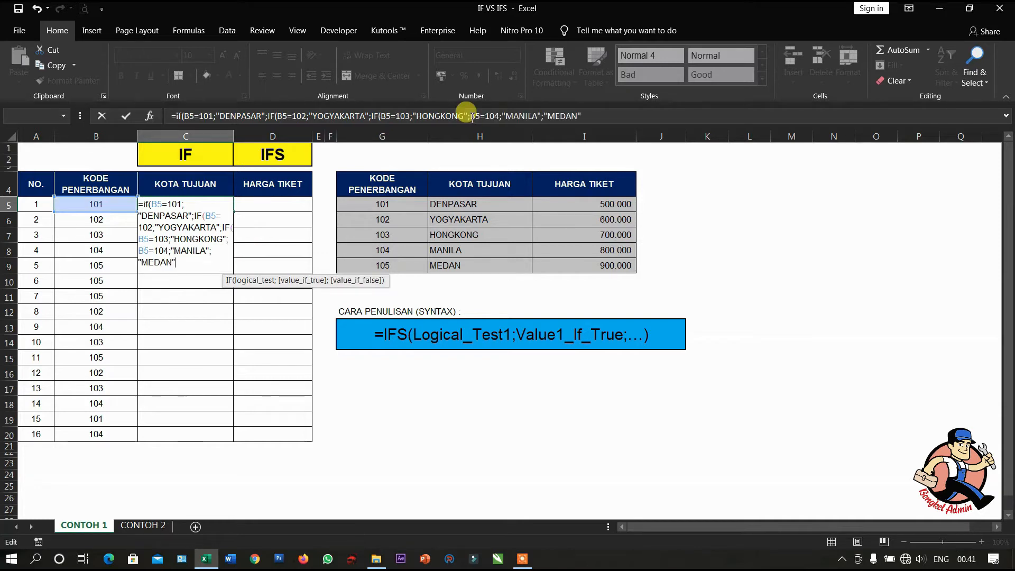
- Make the last branch of the C5 formula a nested IF returning "MANILA" for B5=104 and "MEDAN" otherwise
{"action": "left_click", "coordinate": [468, 116]}
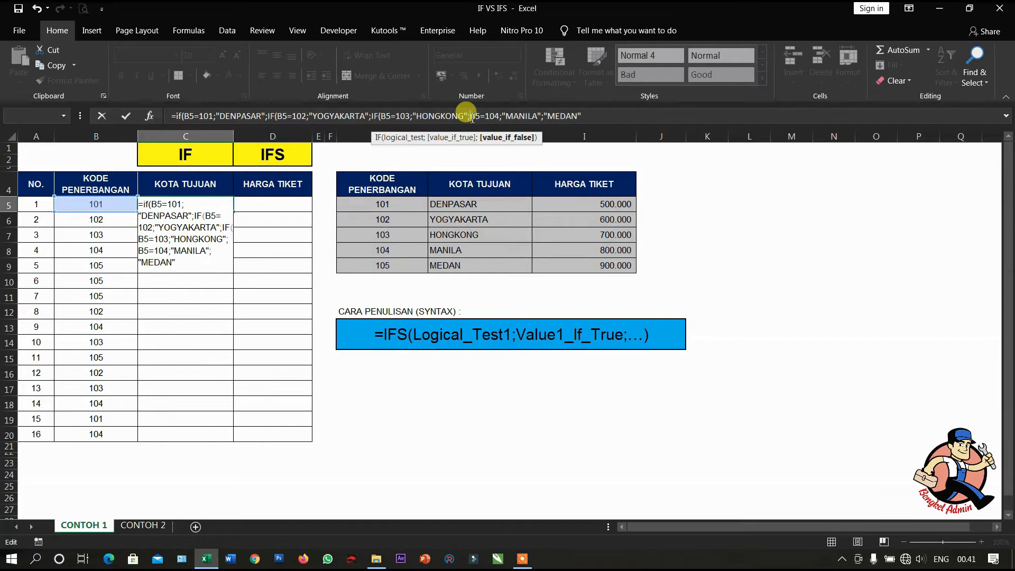
{"action": "left_click", "coordinate": [521, 153]}
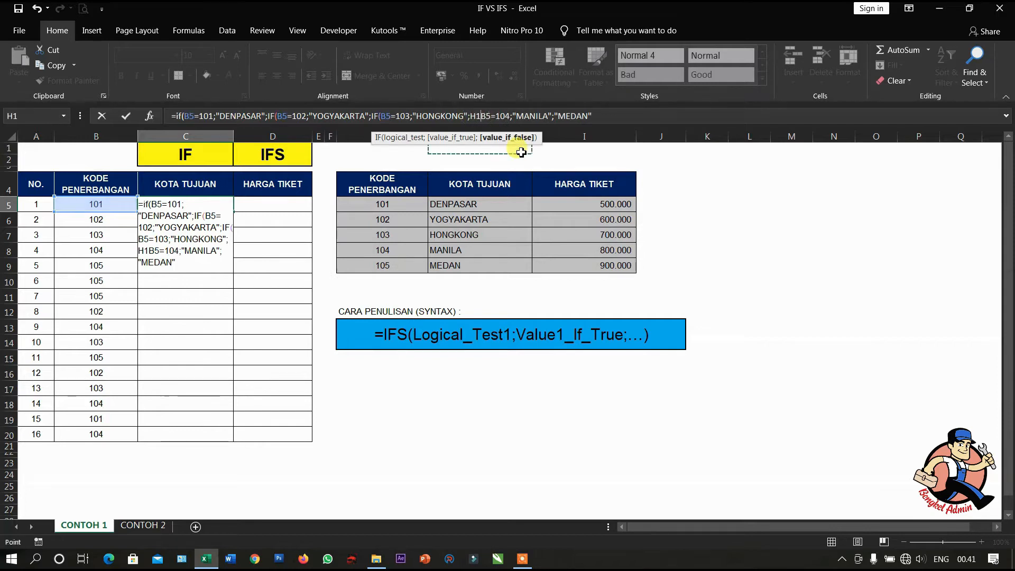
{"action": "key", "text": "BackSpace"}
{"action": "key", "text": "BackSpace"}
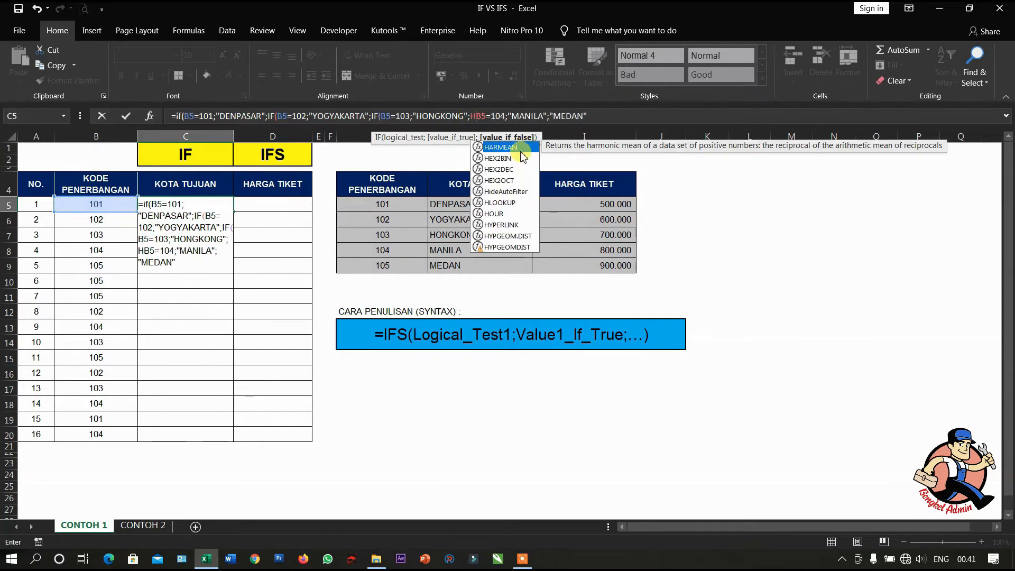
{"action": "type", "text": "IF"}
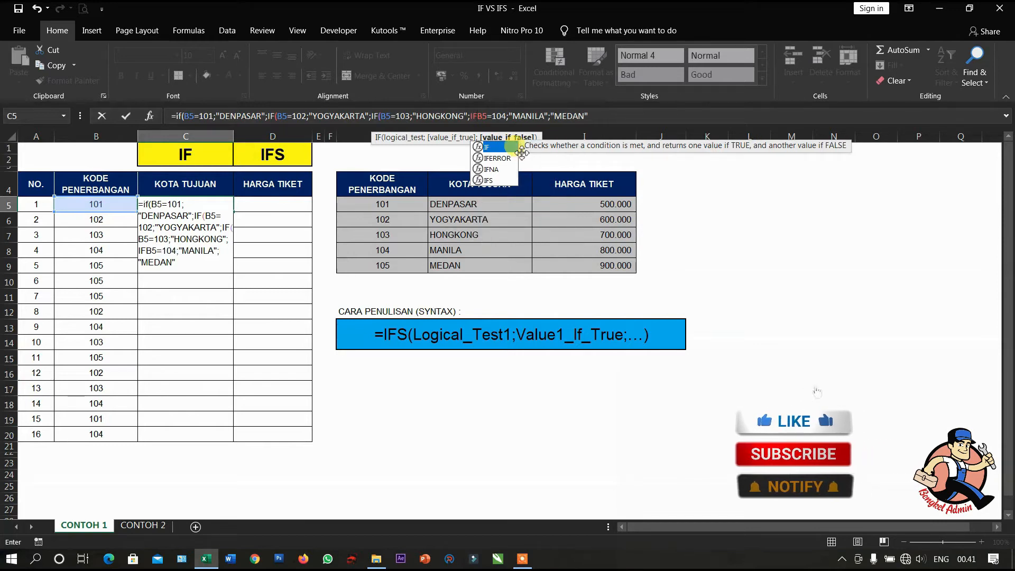
{"action": "type", "text": "("}
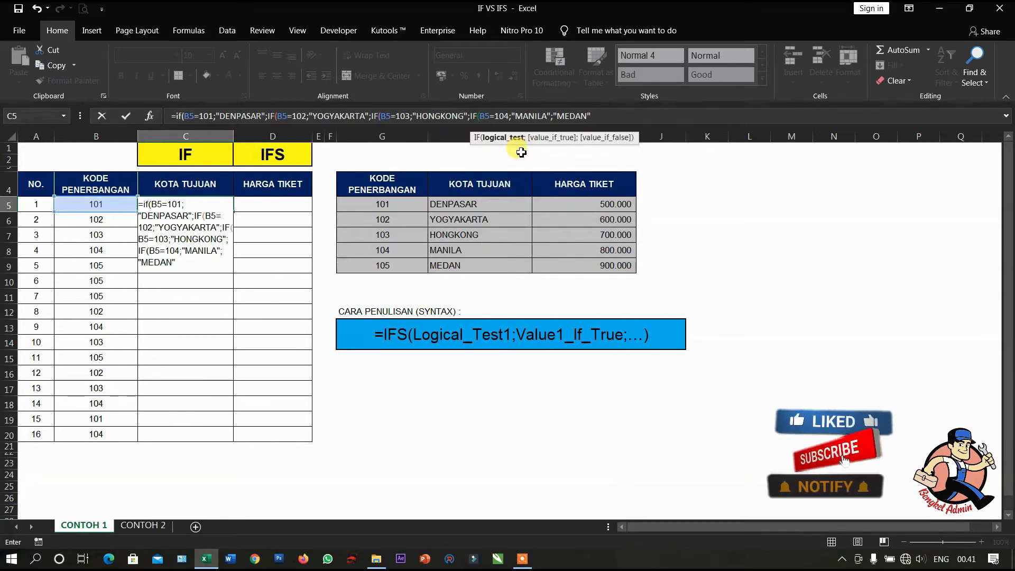
- Close all four nested IFs, enter the formula in C5, and fill it down through C20
{"action": "left_click", "coordinate": [189, 266]}
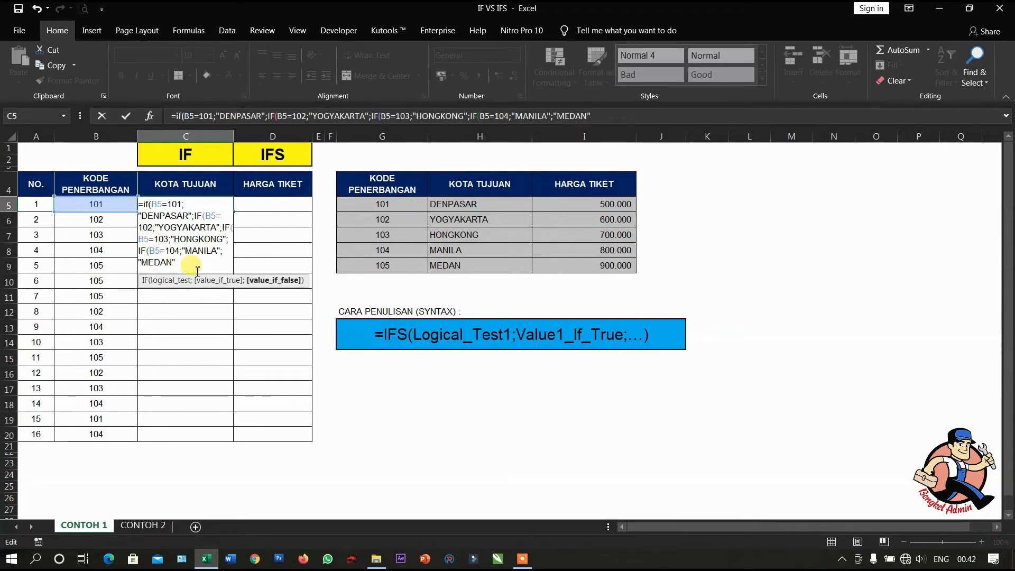
{"action": "type", "text": "))"}
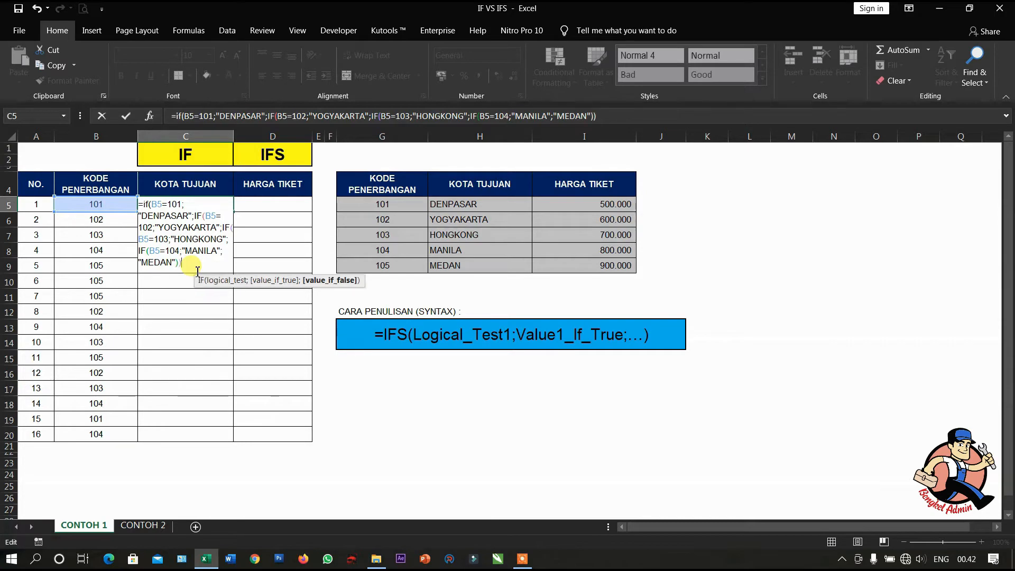
{"action": "type", "text": "))"}
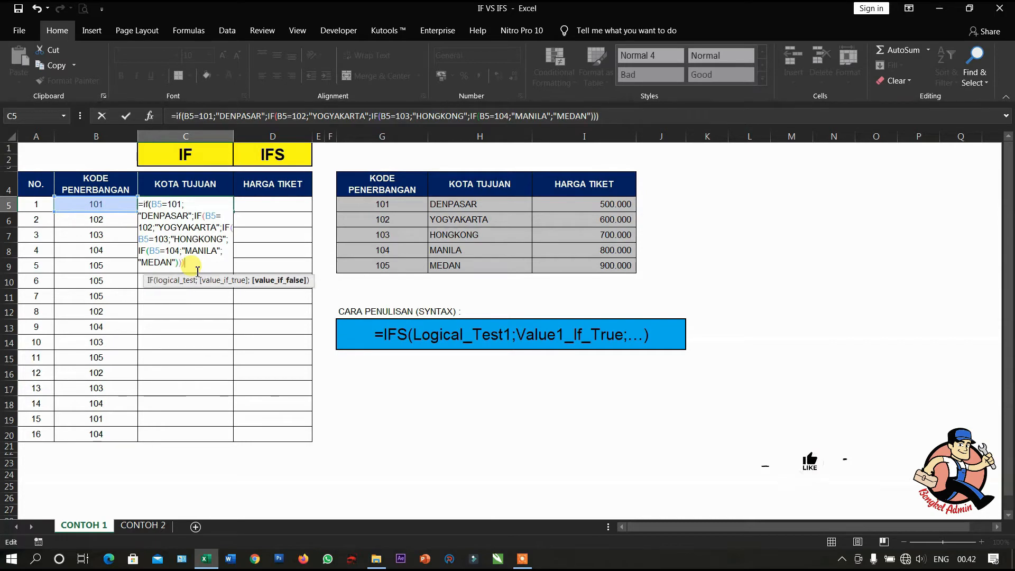
{"action": "key", "text": "Return"}
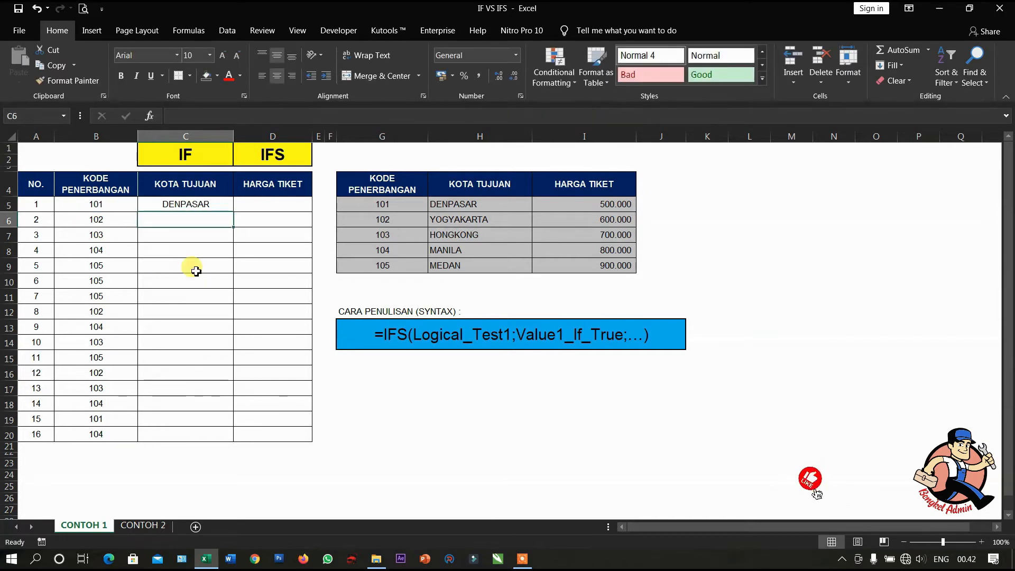
{"action": "left_click", "coordinate": [214, 206]}
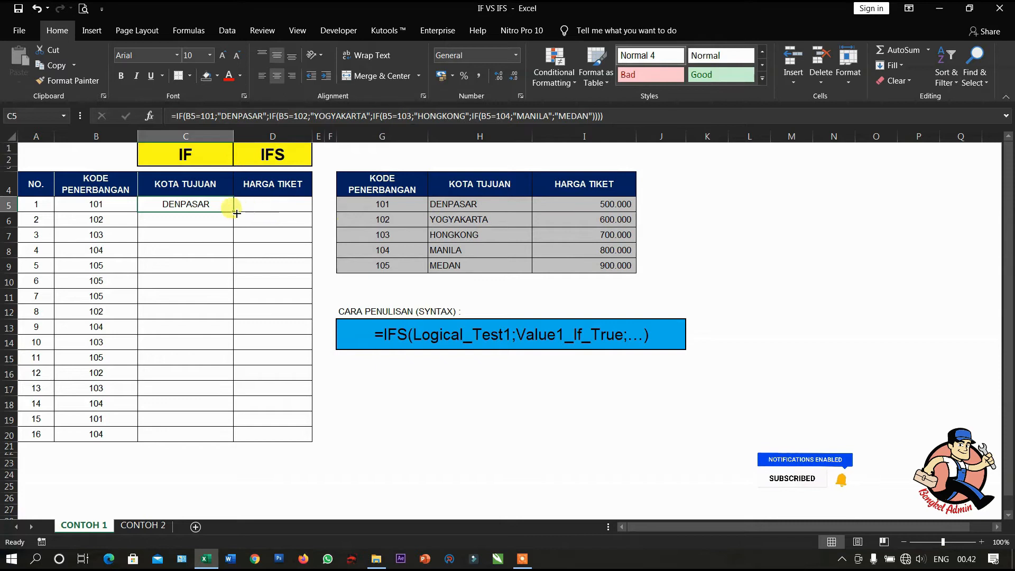
{"action": "left_click_drag", "start_coordinate": [233, 212], "coordinate": [227, 436]}
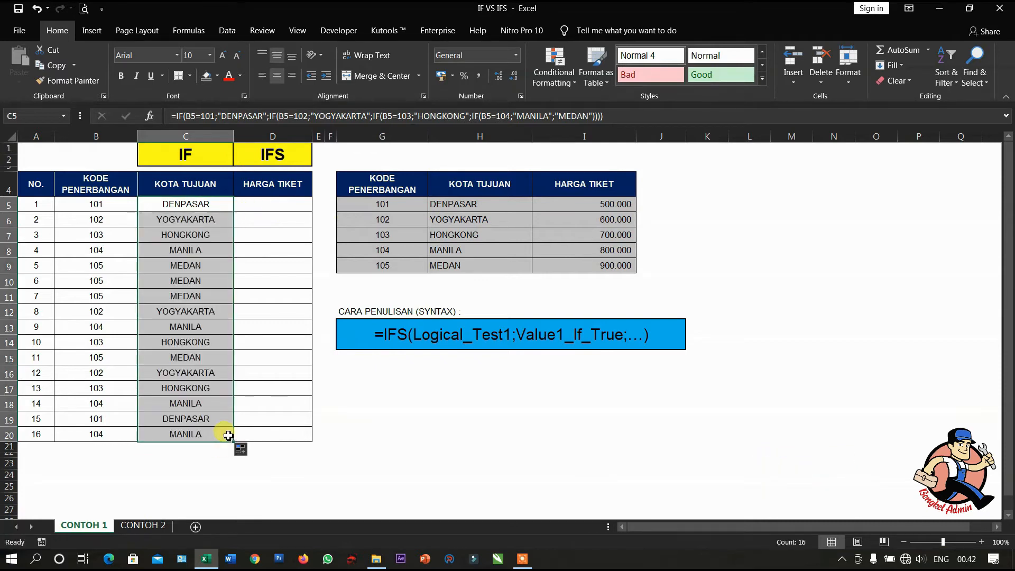
- Check the filled destination formulas in C5 to C8 and compare flight code 102's city with the reference table
{"action": "left_click", "coordinate": [189, 210]}
{"action": "left_click", "coordinate": [186, 219]}
{"action": "left_click", "coordinate": [192, 235]}
{"action": "left_click", "coordinate": [191, 250]}
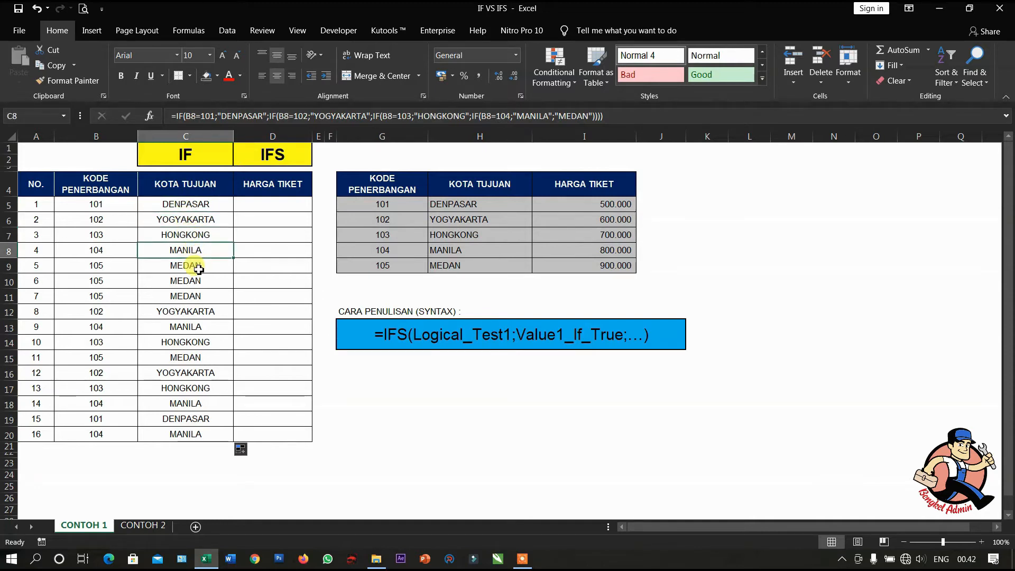
{"action": "left_click_drag", "start_coordinate": [108, 221], "coordinate": [169, 221]}
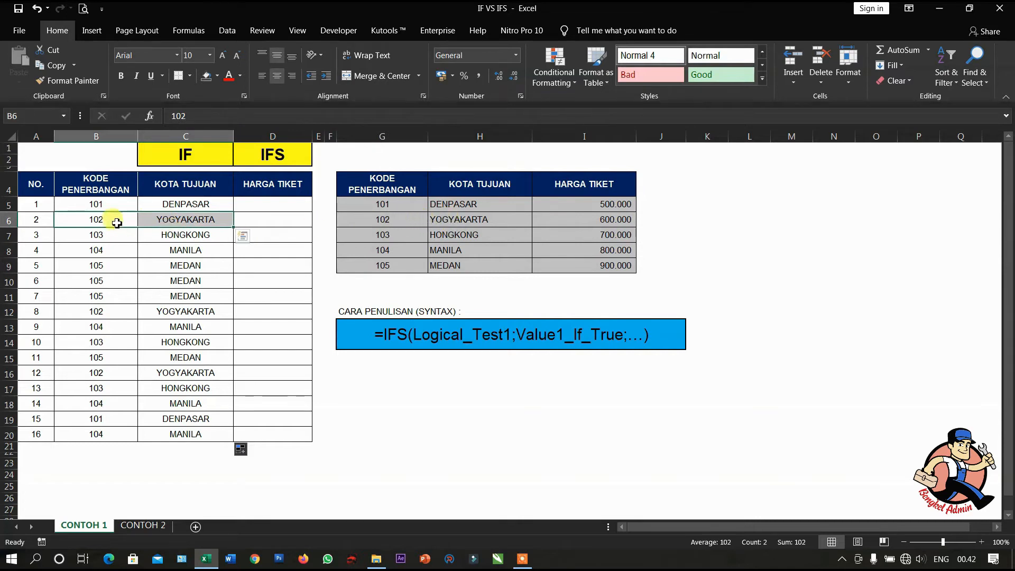
{"action": "left_click", "coordinate": [405, 221]}
{"action": "left_click_drag", "start_coordinate": [427, 221], "coordinate": [483, 219]}
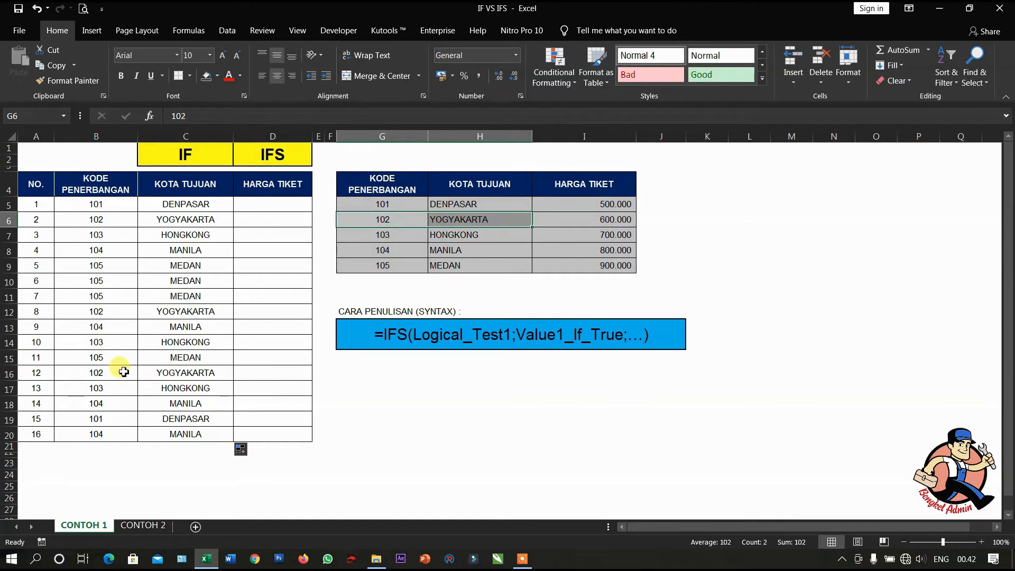
- Start an IFS formula in D5 with B5=101 as its first logical test
{"action": "left_click", "coordinate": [273, 204]}
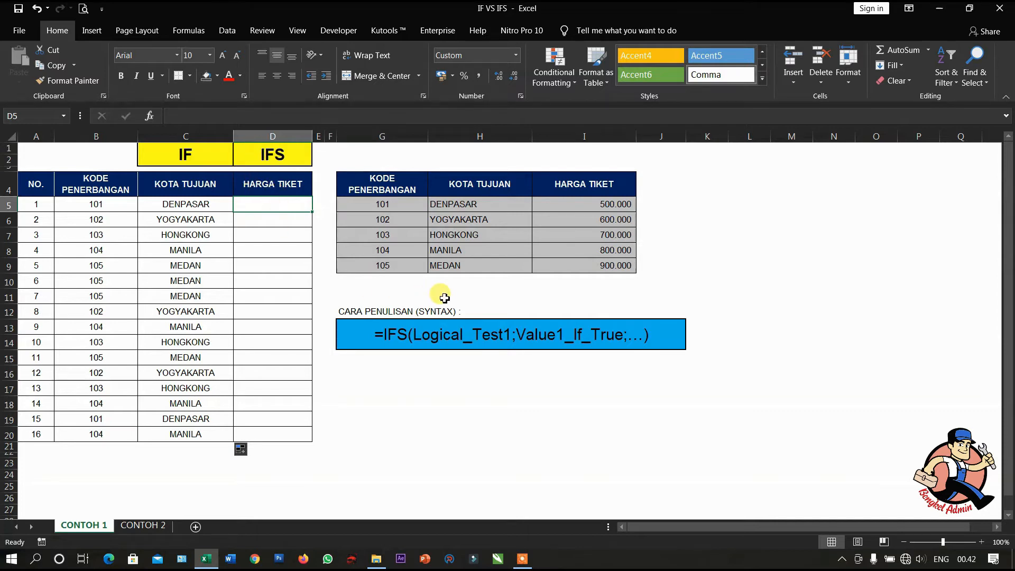
{"action": "type", "text": "="}
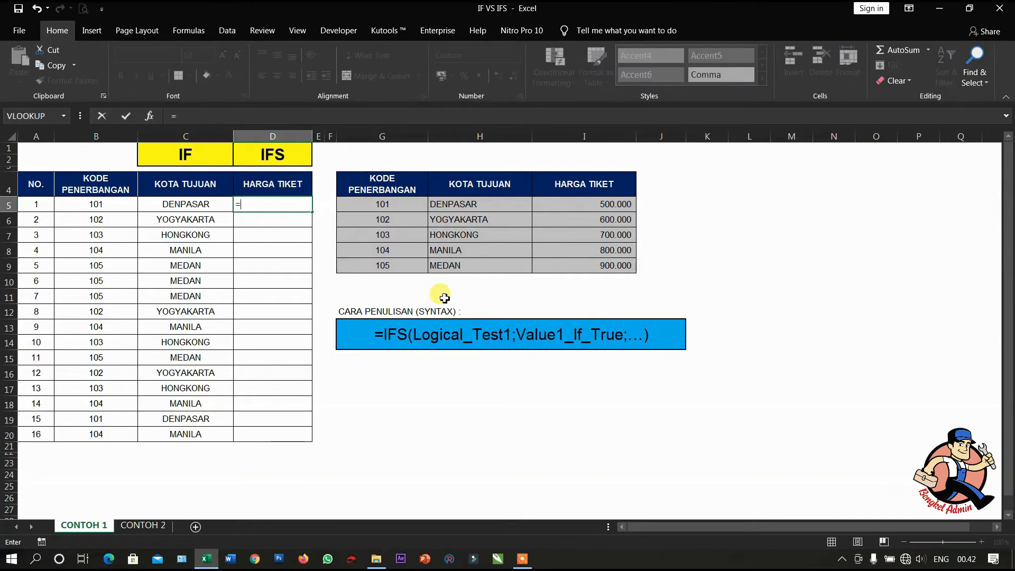
{"action": "type", "text": "IFS"}
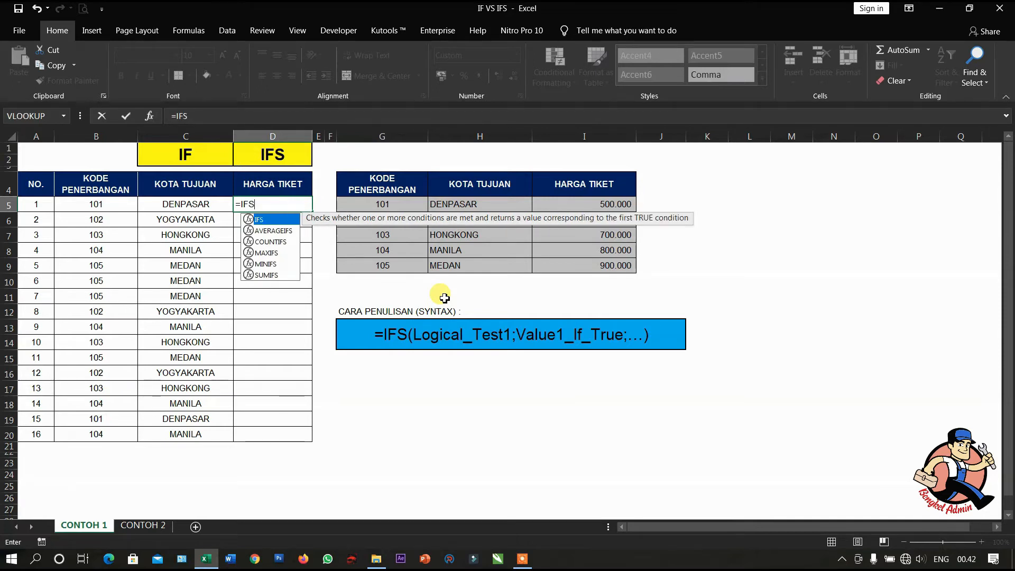
{"action": "type", "text": "("}
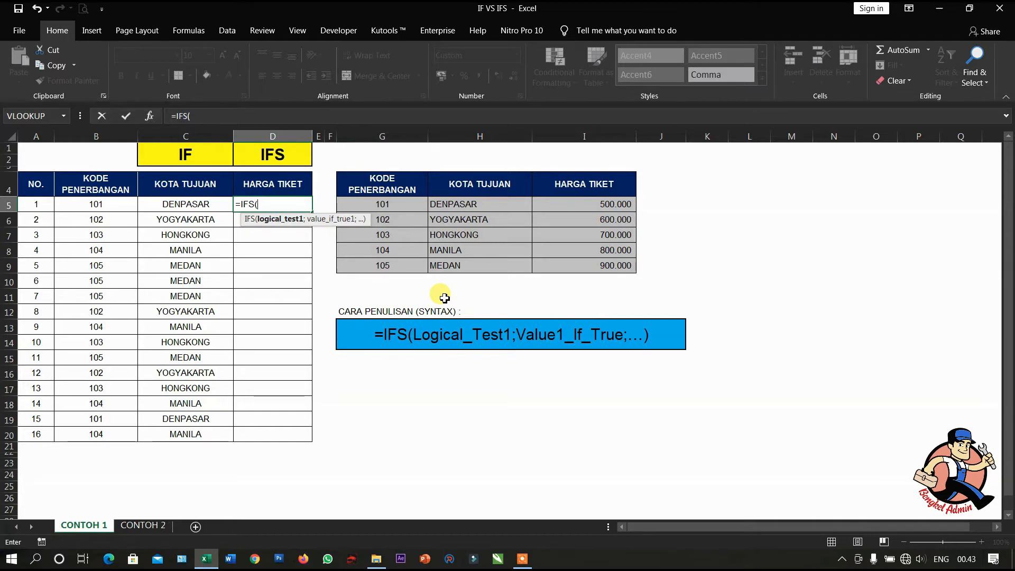
{"action": "left_click", "coordinate": [95, 204]}
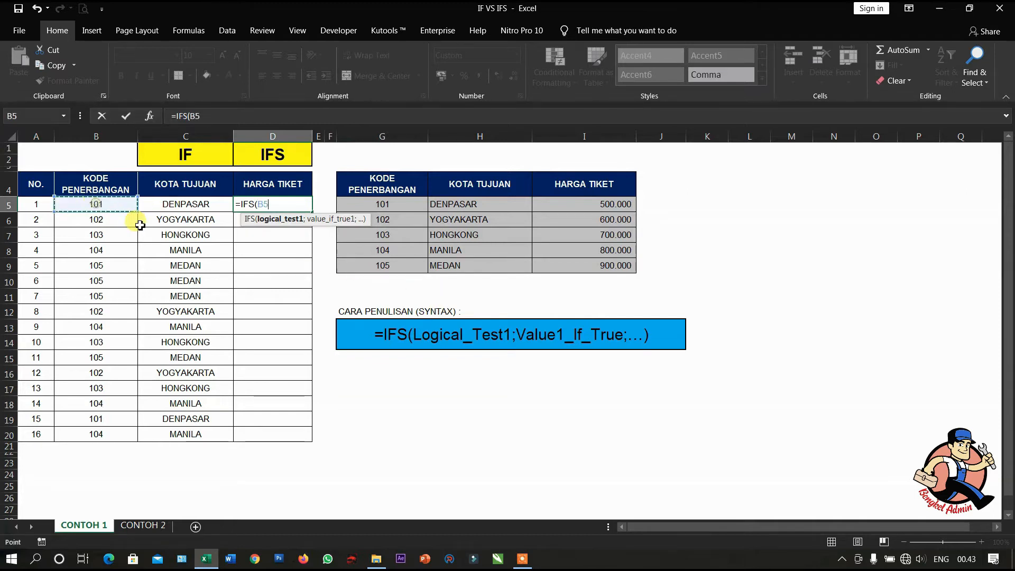
{"action": "type", "text": "="}
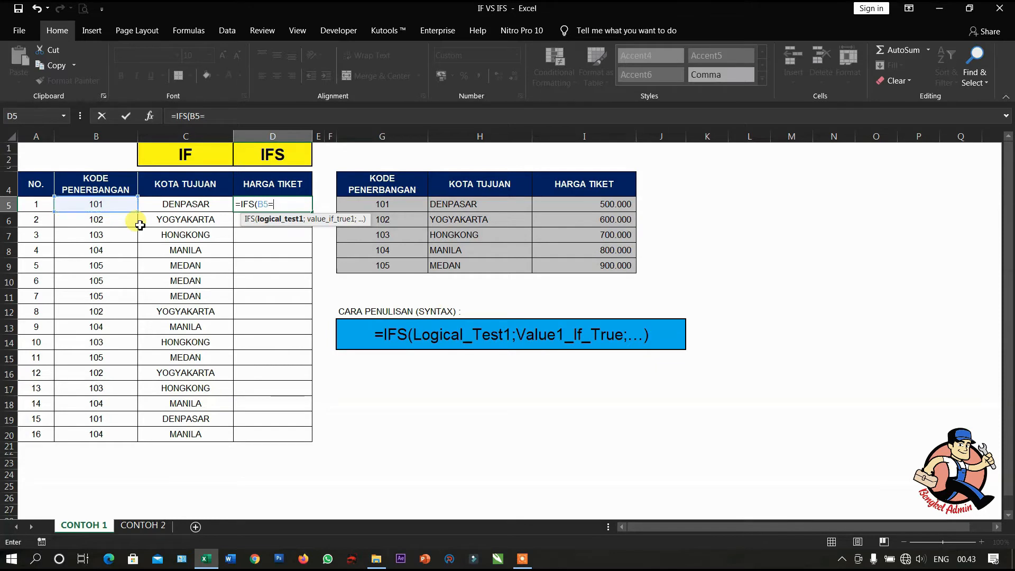
{"action": "type", "text": "101;"}
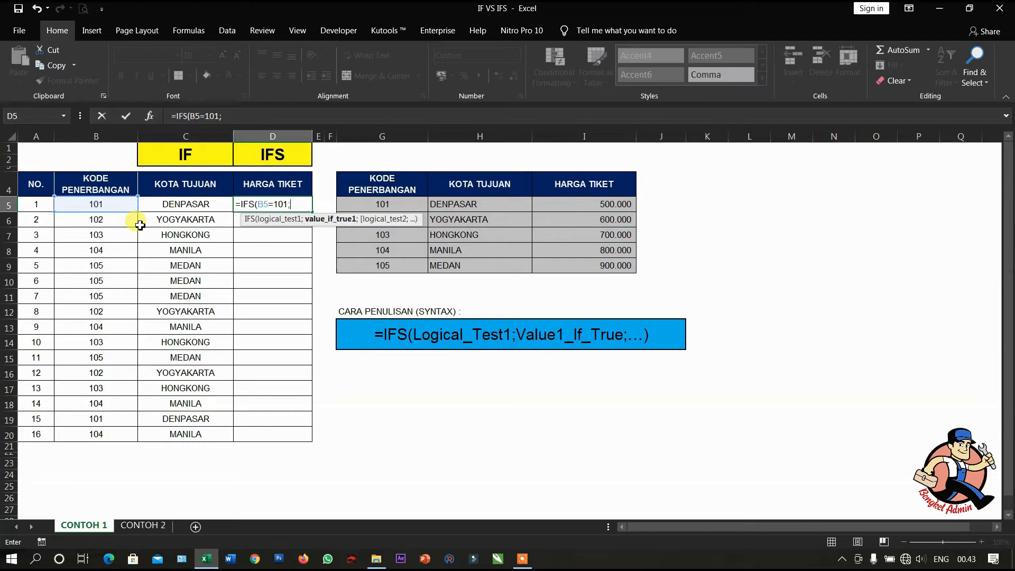
{"action": "type", "text": "500000;"}
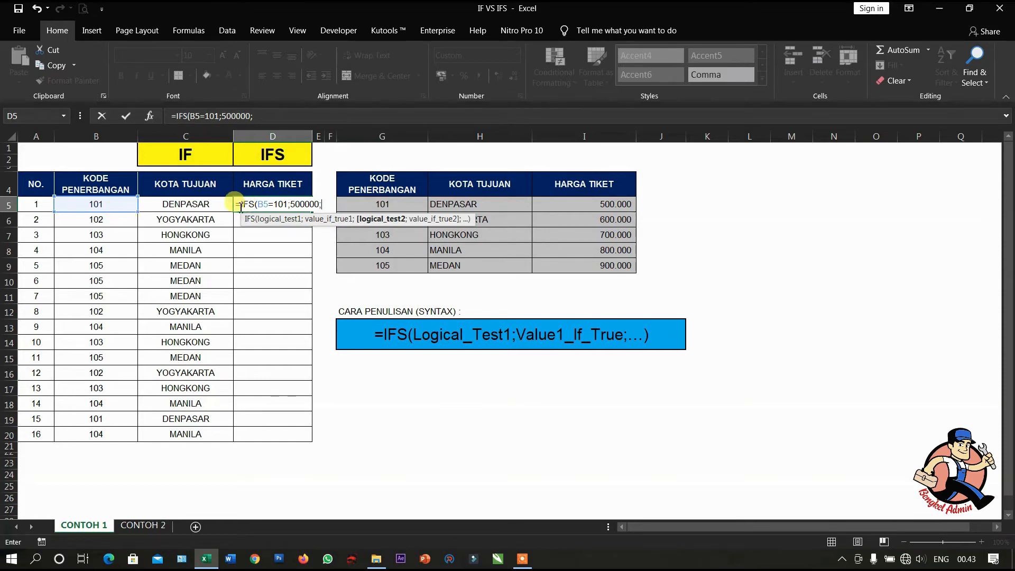
- Add a second condition to the D5 IFS formula that returns 600000 when B5=102
{"action": "left_click", "coordinate": [109, 210]}
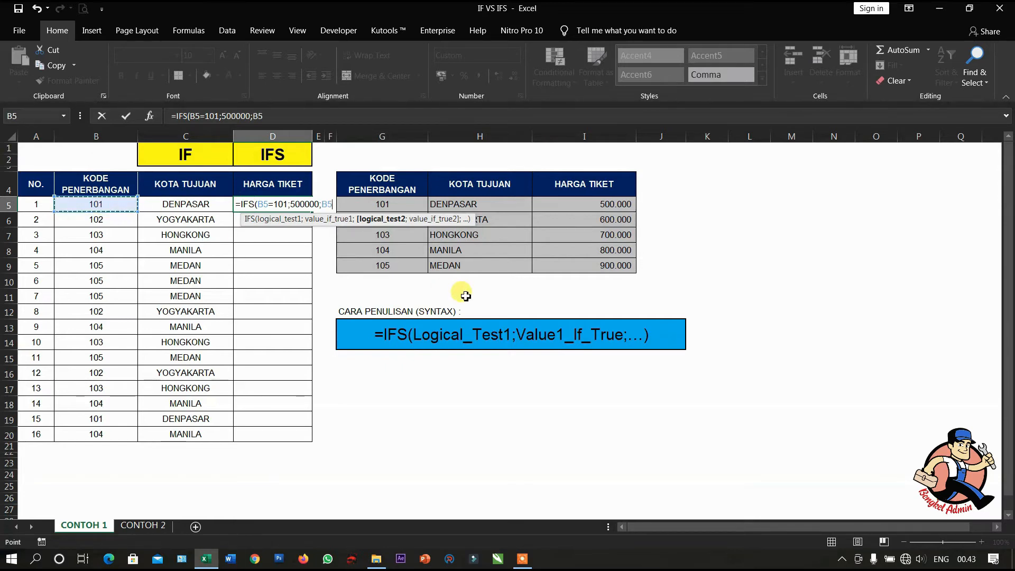
{"action": "type", "text": "=102;6"}
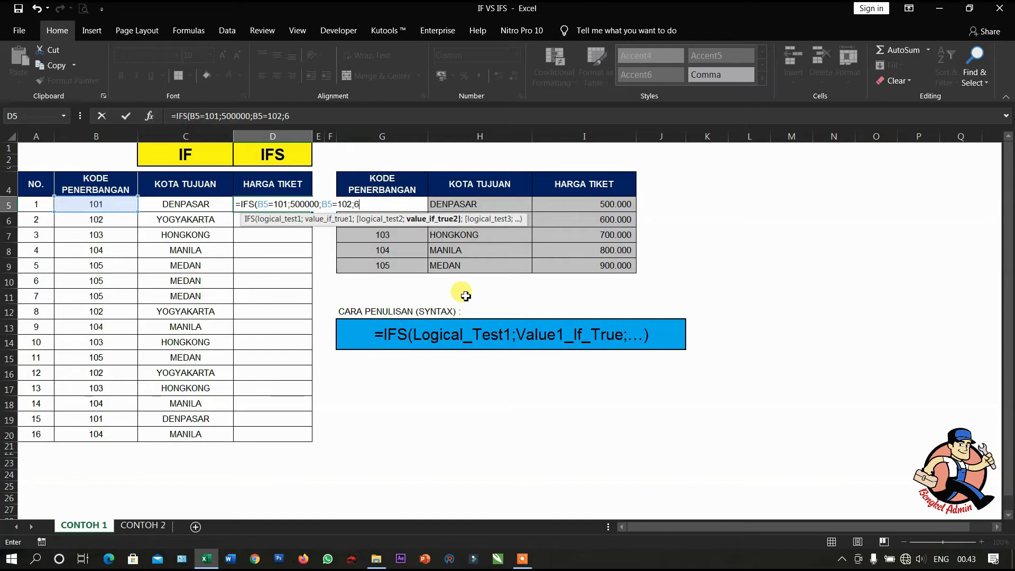
{"action": "type", "text": "00000;"}
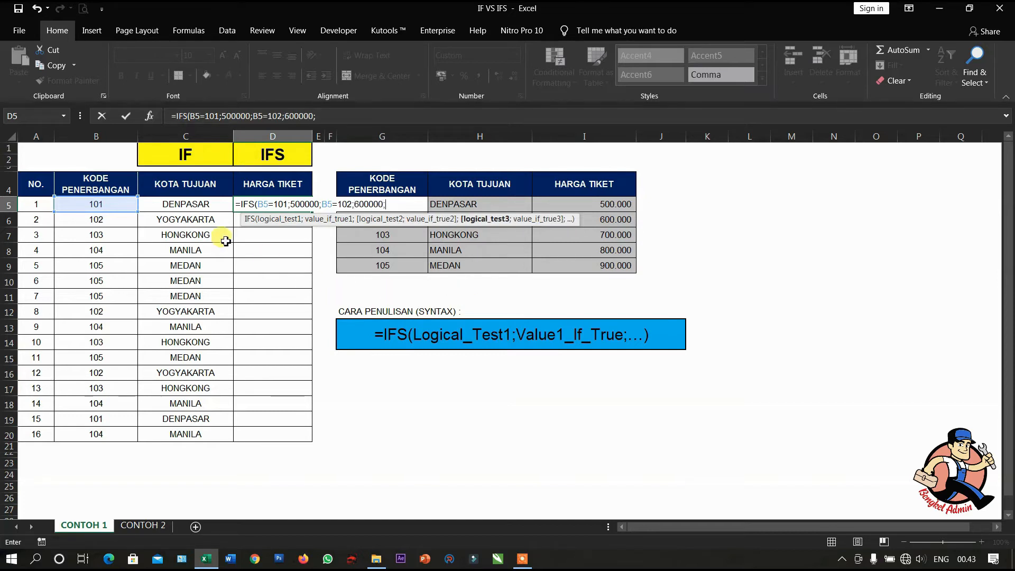
- Add a third condition to the D5 IFS formula that returns 700000 when B5=103
{"action": "left_click", "coordinate": [122, 208]}
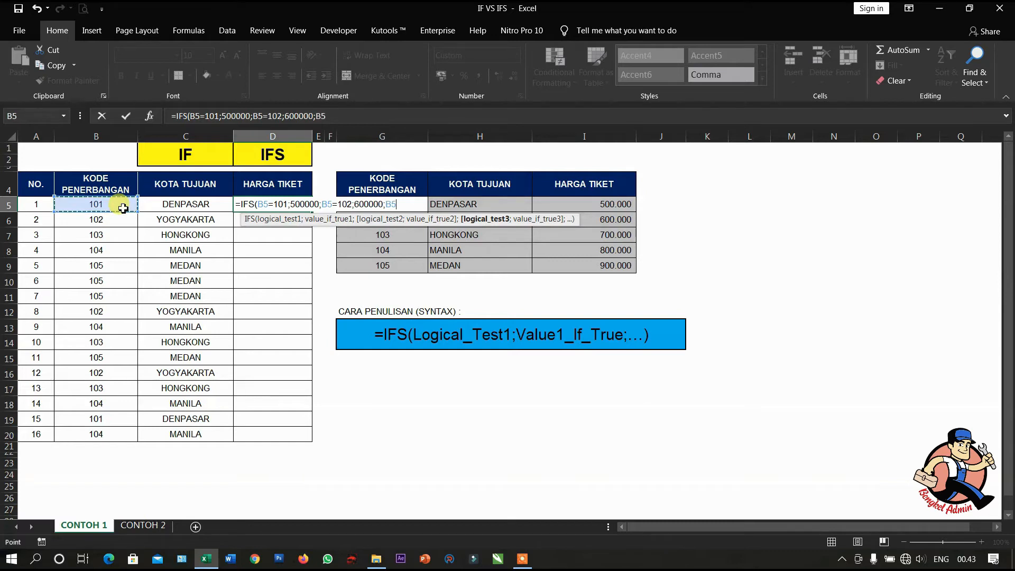
{"action": "type", "text": "=103;700"}
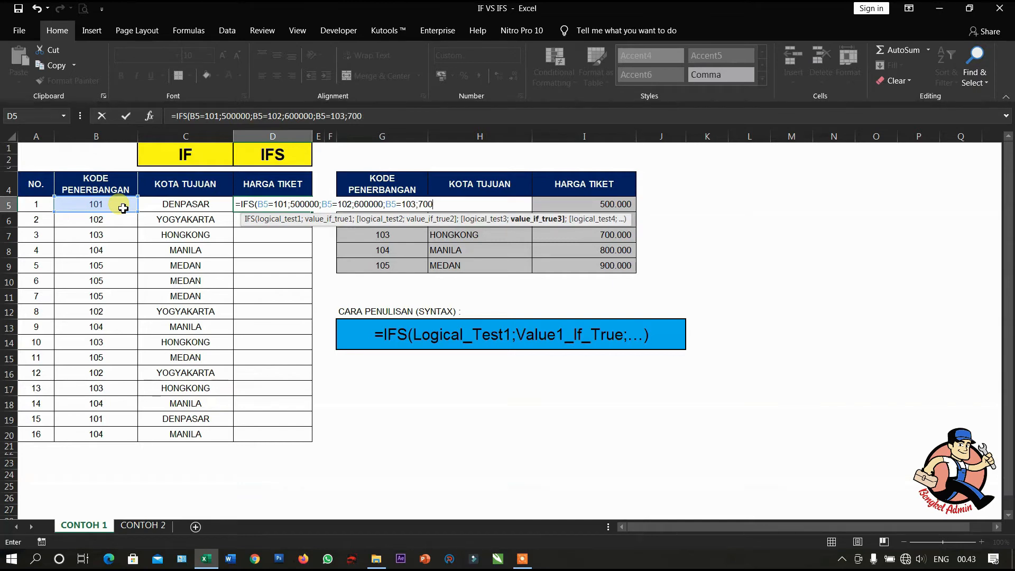
{"action": "type", "text": "000;"}
- Add a fourth condition to the D5 IFS formula that returns 800000 when B5=104
{"action": "left_click", "coordinate": [122, 208]}
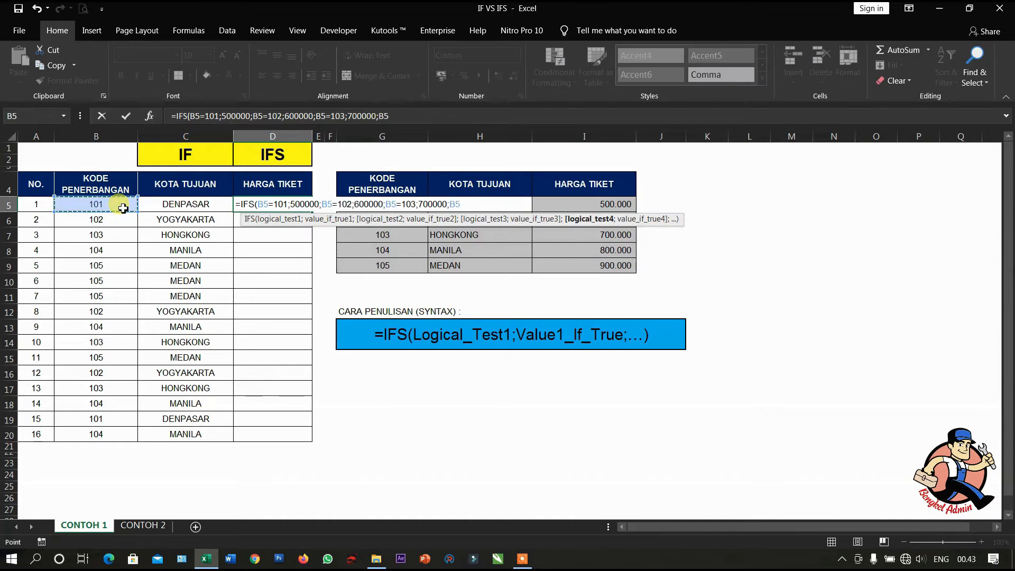
{"action": "type", "text": "="}
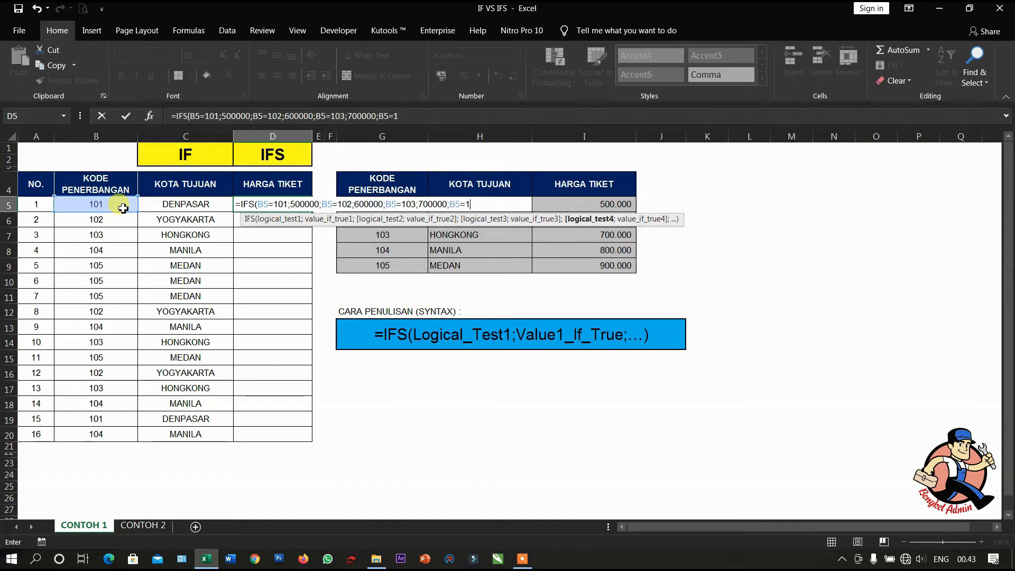
{"action": "type", "text": "104;"}
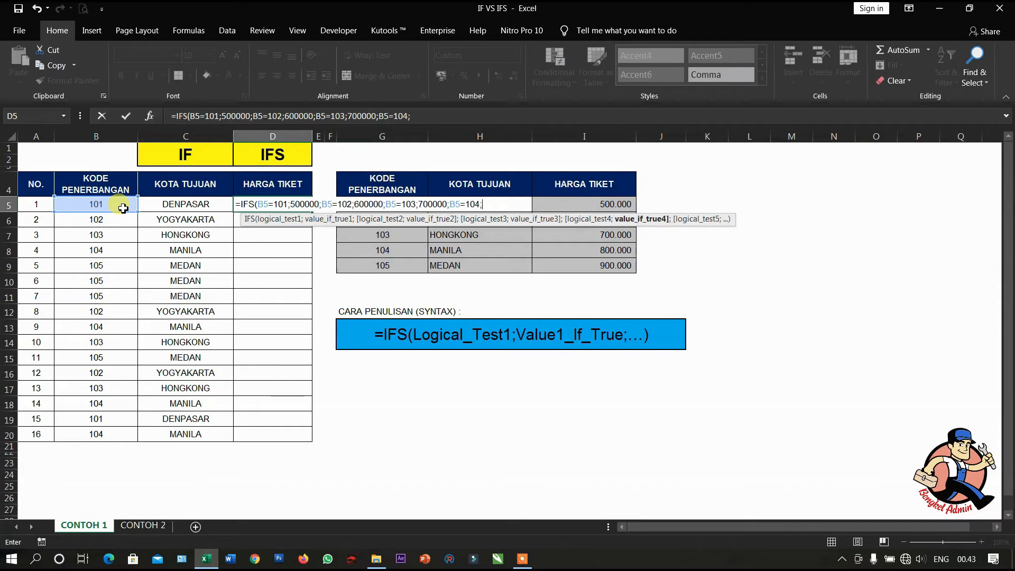
{"action": "type", "text": "800000;"}
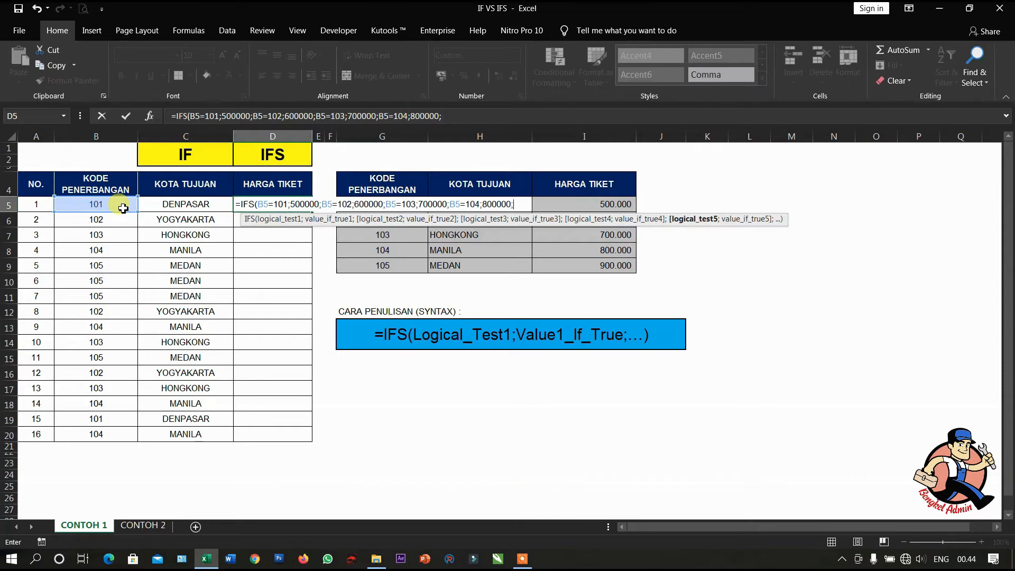
- Finish the D5 IFS formula with TRUE as the last test returning 900000, close it and enter it
{"action": "type", "text": "TRUE"}
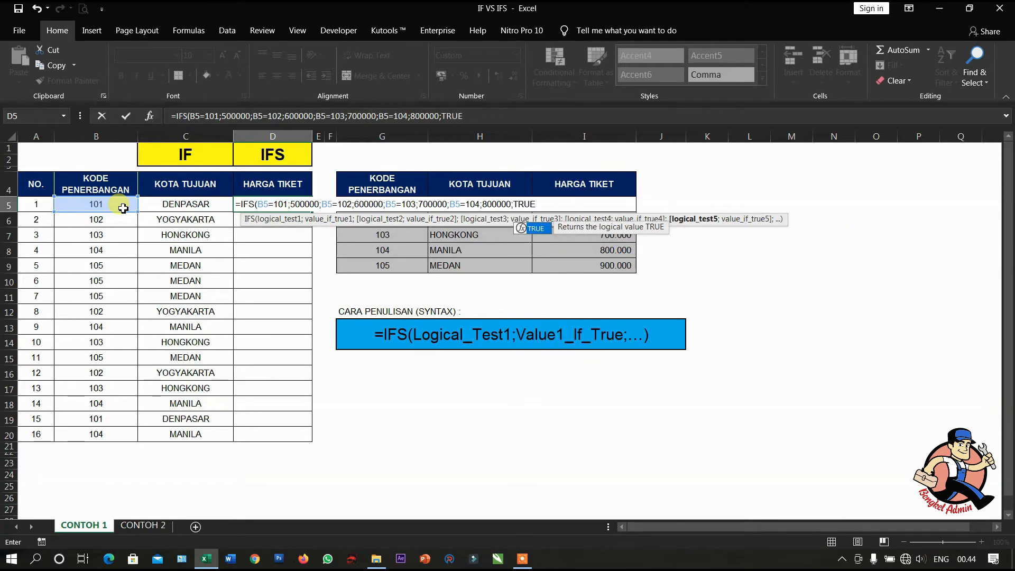
{"action": "type", "text": ";"}
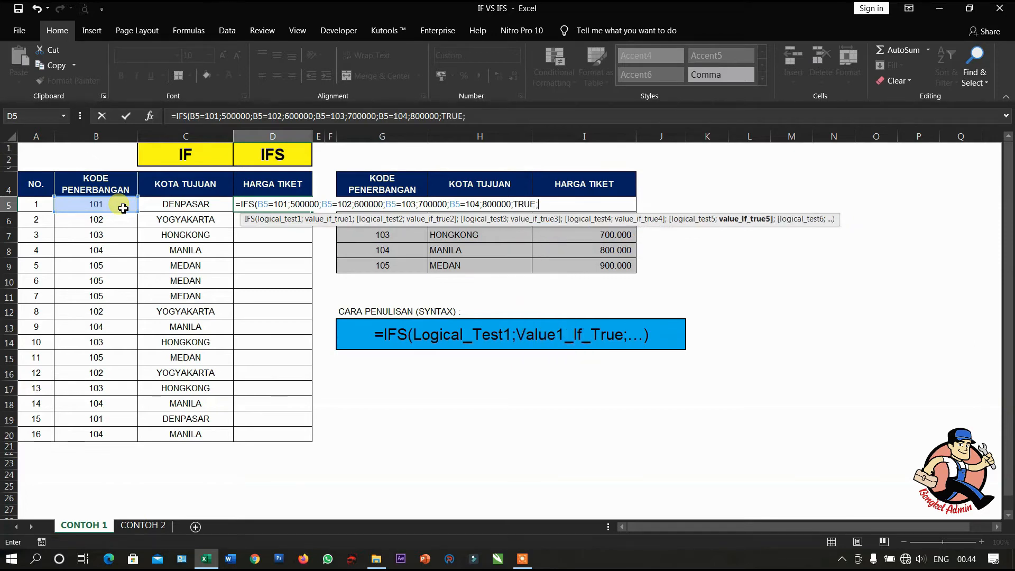
{"action": "type", "text": "900000)"}
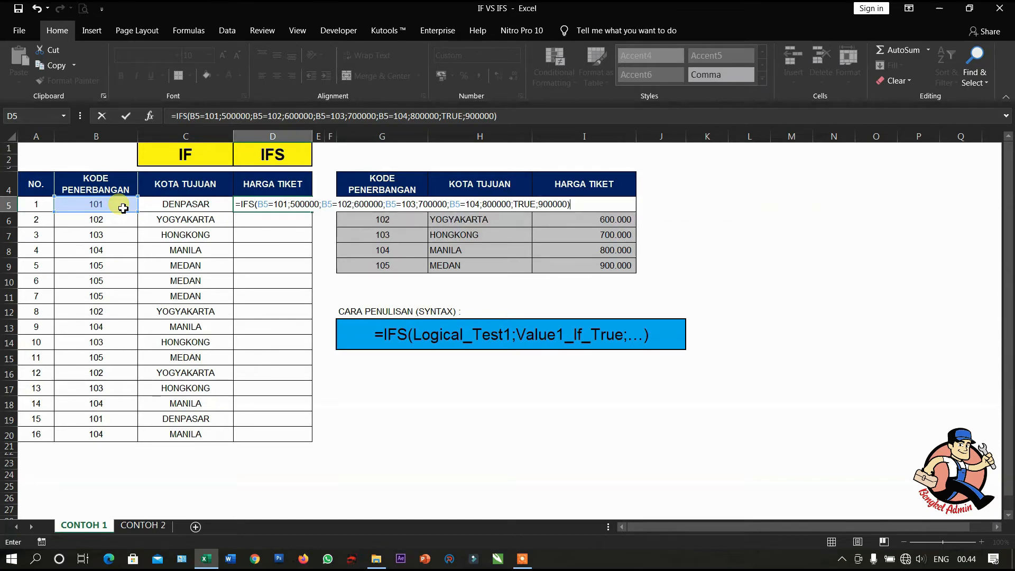
{"action": "key", "text": "Return"}
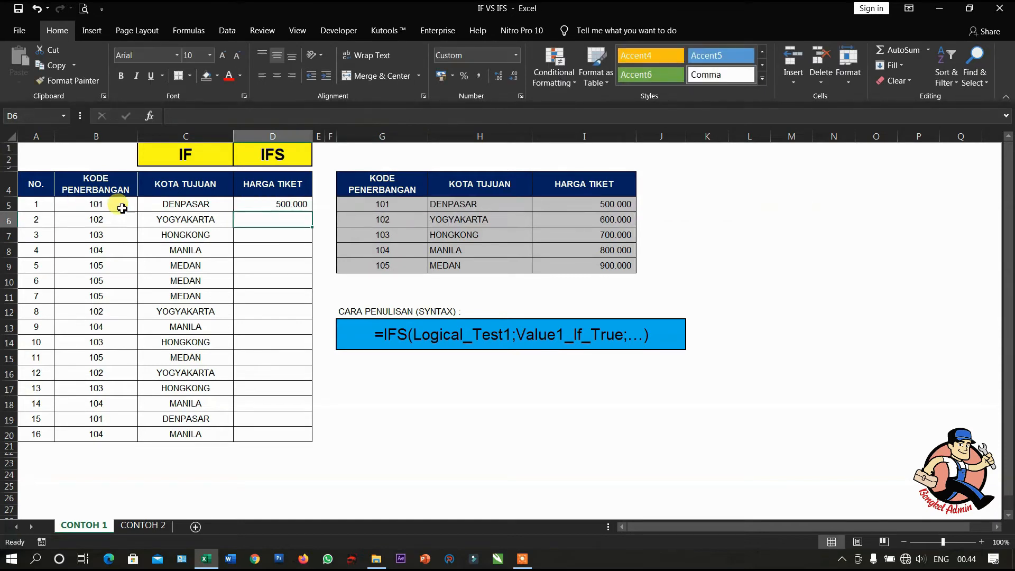
- Compare D5 with flight code 101's row in the reference table and fill the IFS formula down through D20
{"action": "left_click", "coordinate": [274, 205]}
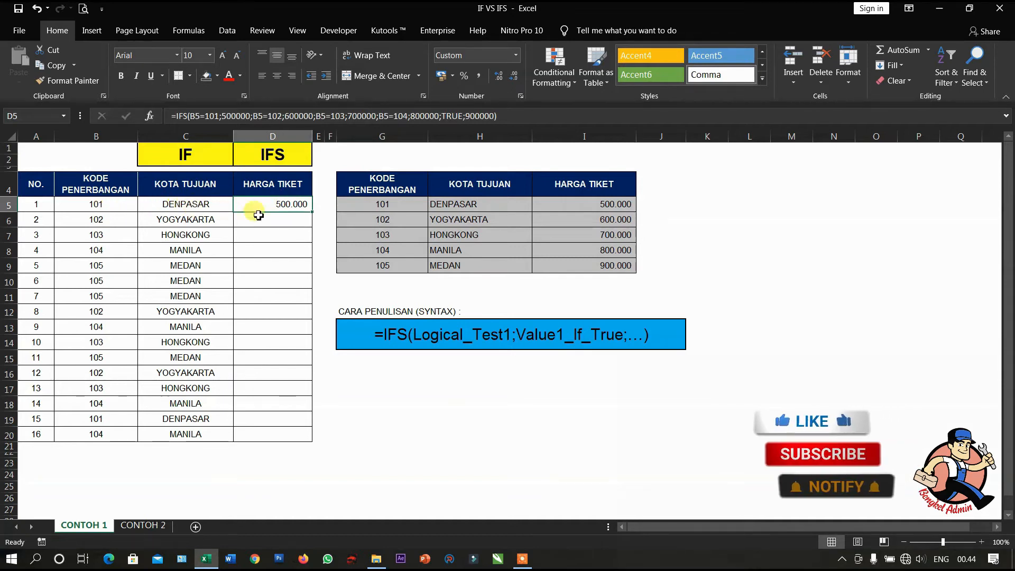
{"action": "left_click_drag", "start_coordinate": [621, 207], "coordinate": [386, 199]}
{"action": "left_click", "coordinate": [294, 204]}
{"action": "left_click_drag", "start_coordinate": [312, 212], "coordinate": [305, 435]}
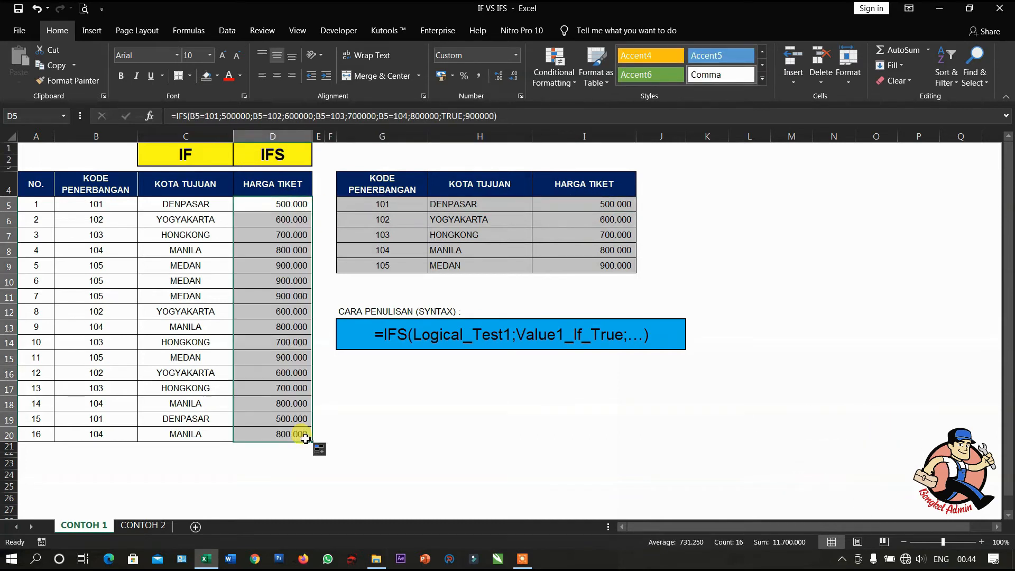
- Check the filled ticket price formulas in D5 to D9 and in D20
{"action": "left_click", "coordinate": [271, 205]}
{"action": "left_click", "coordinate": [271, 220]}
{"action": "left_click", "coordinate": [270, 234]}
{"action": "left_click", "coordinate": [272, 251]}
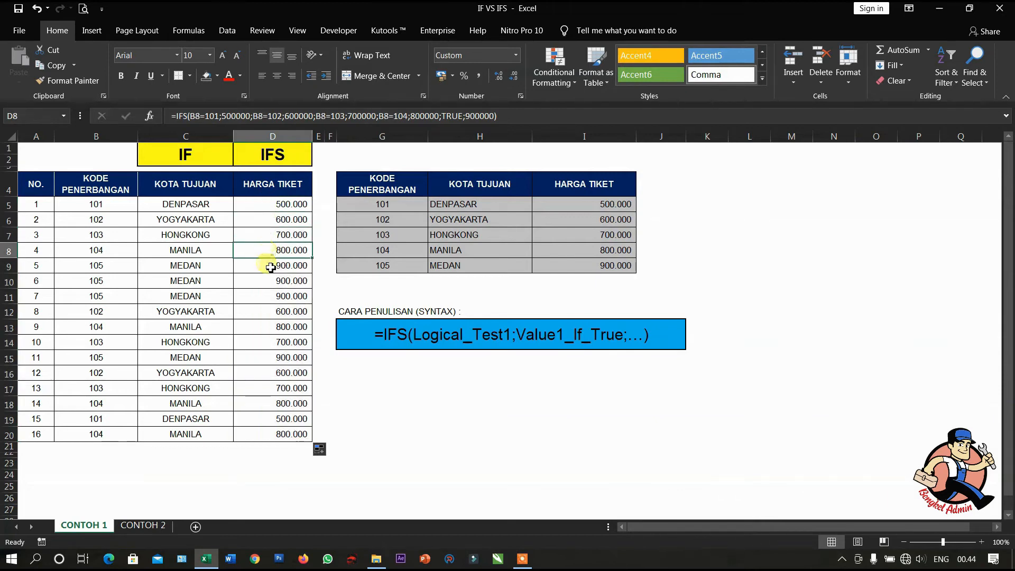
{"action": "left_click", "coordinate": [272, 265]}
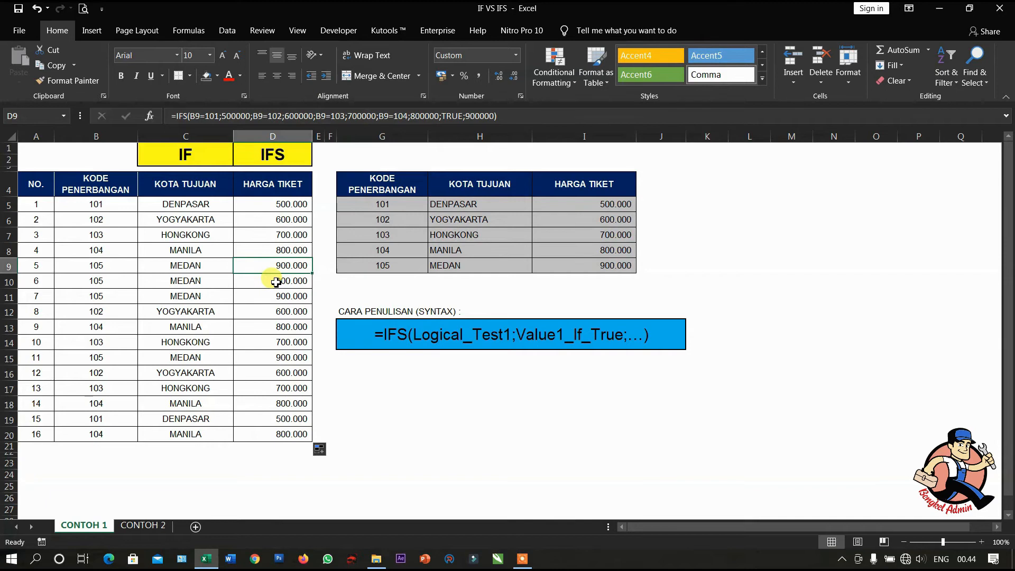
{"action": "left_click", "coordinate": [281, 434]}
{"action": "left_click", "coordinate": [274, 204]}
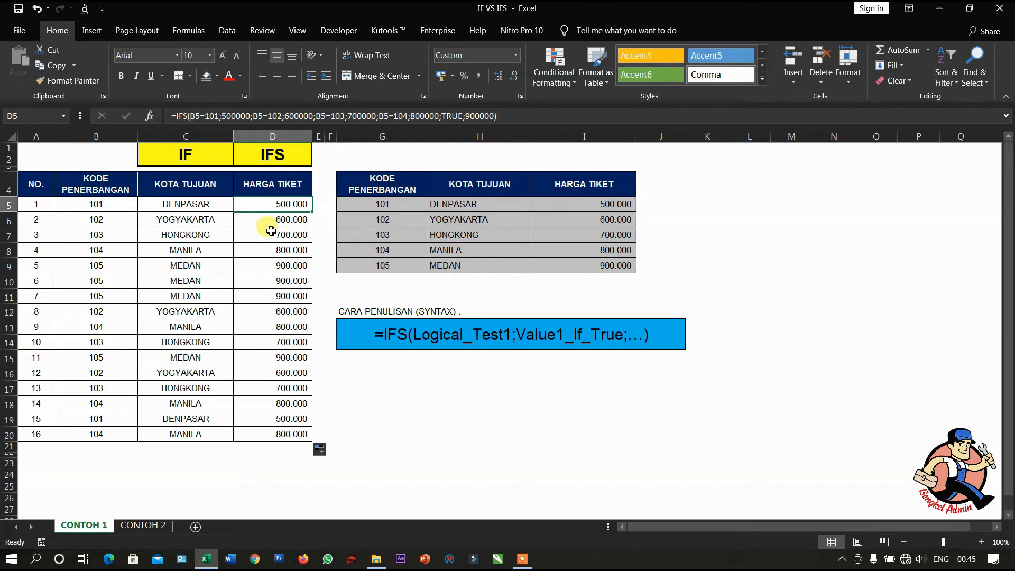
- Switch to the CONTOH 2 sheet and select D4, the first grade cell of the IF column
{"action": "left_click", "coordinate": [143, 525]}
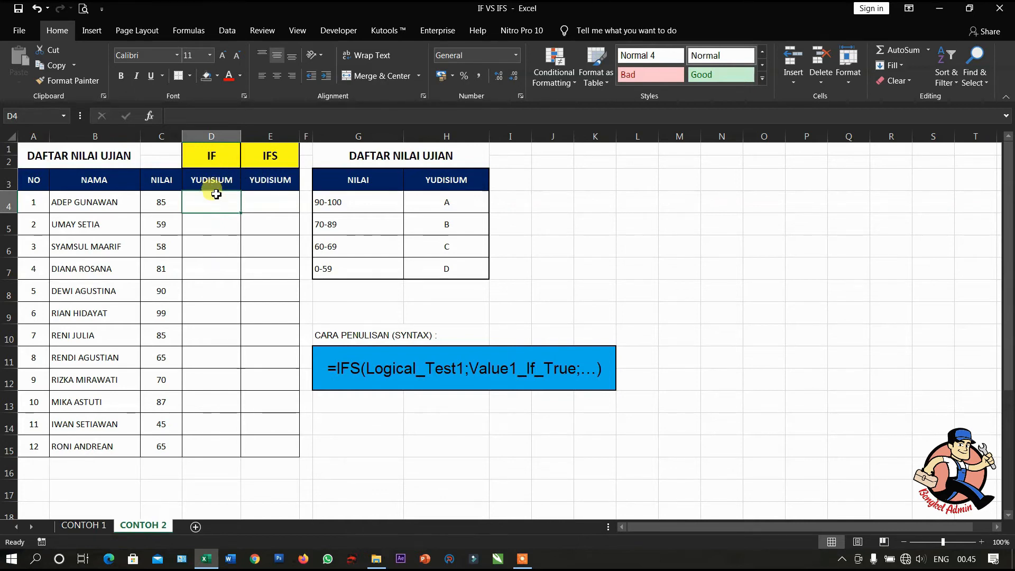
{"action": "left_click", "coordinate": [267, 202]}
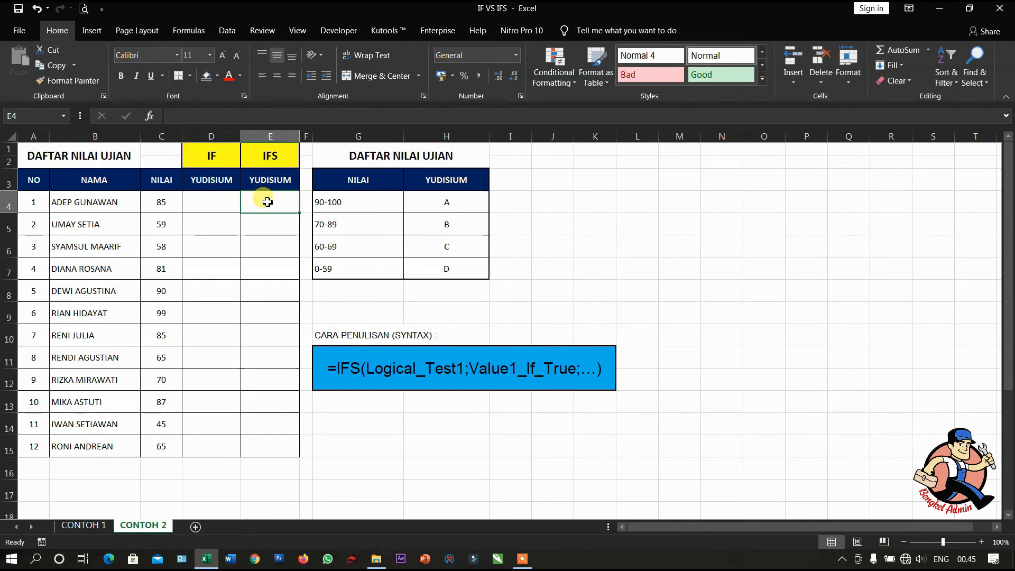
{"action": "left_click", "coordinate": [217, 206]}
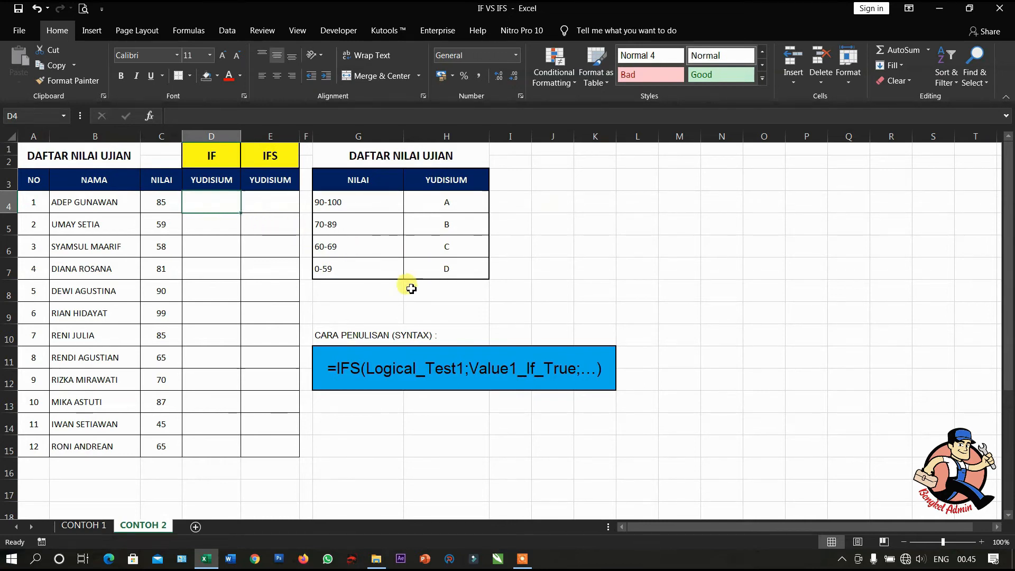
- Start an IF formula in D4 that returns "A" when C4>=90 and open a nested IF for the false case
{"action": "type", "text": "="}
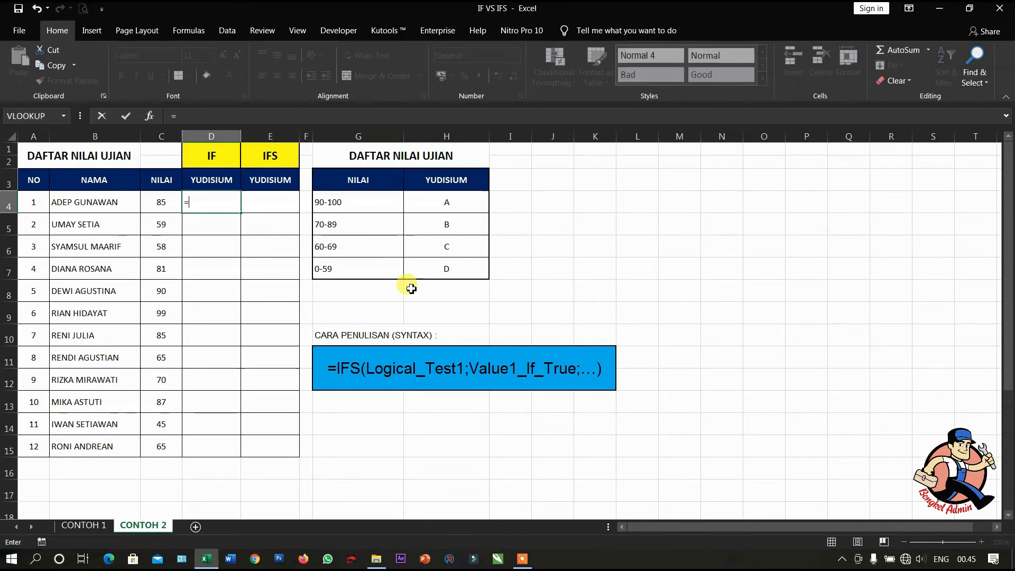
{"action": "type", "text": "IF("}
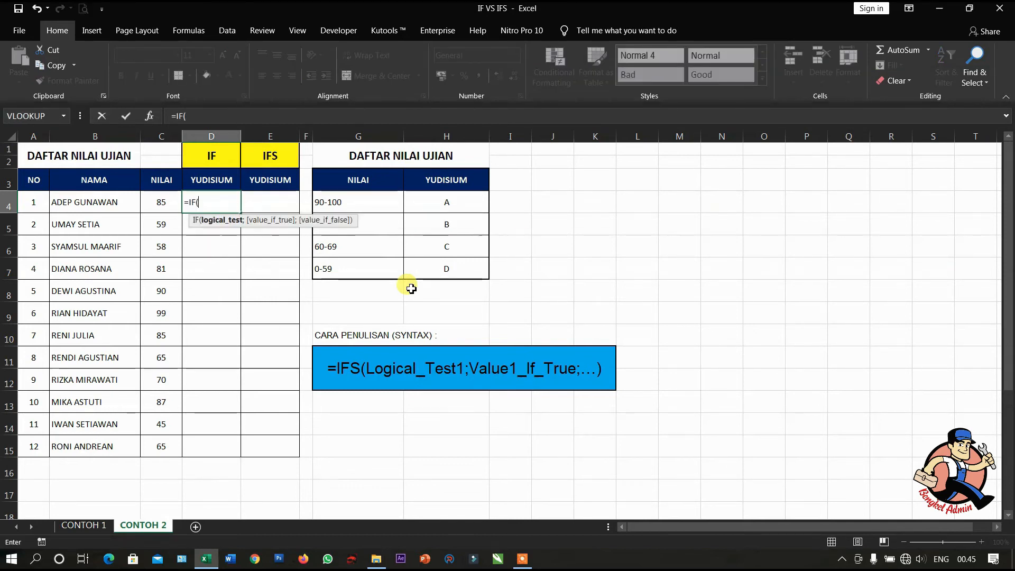
{"action": "key", "text": "Left"}
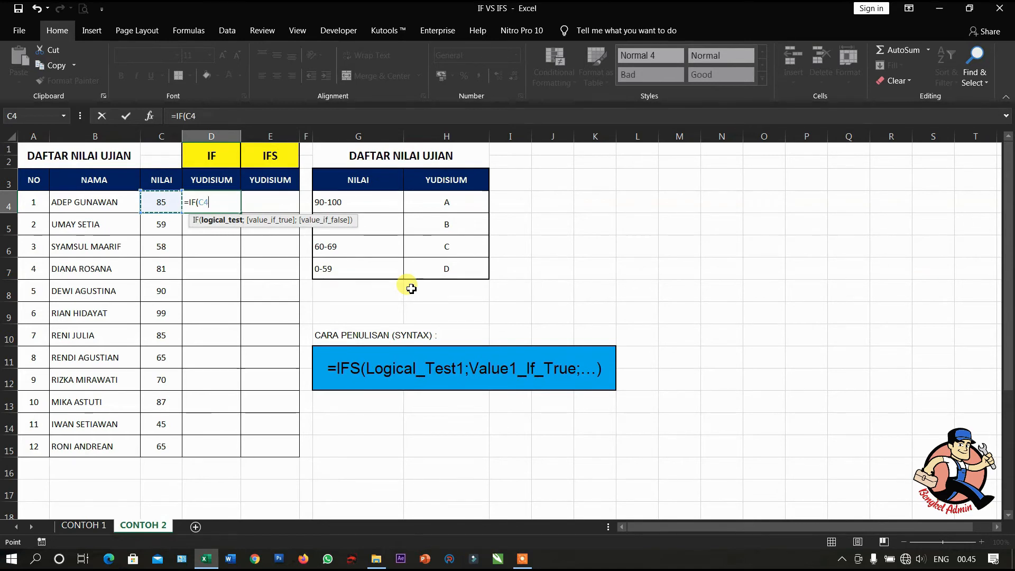
{"action": "type", "text": ">=90;"}
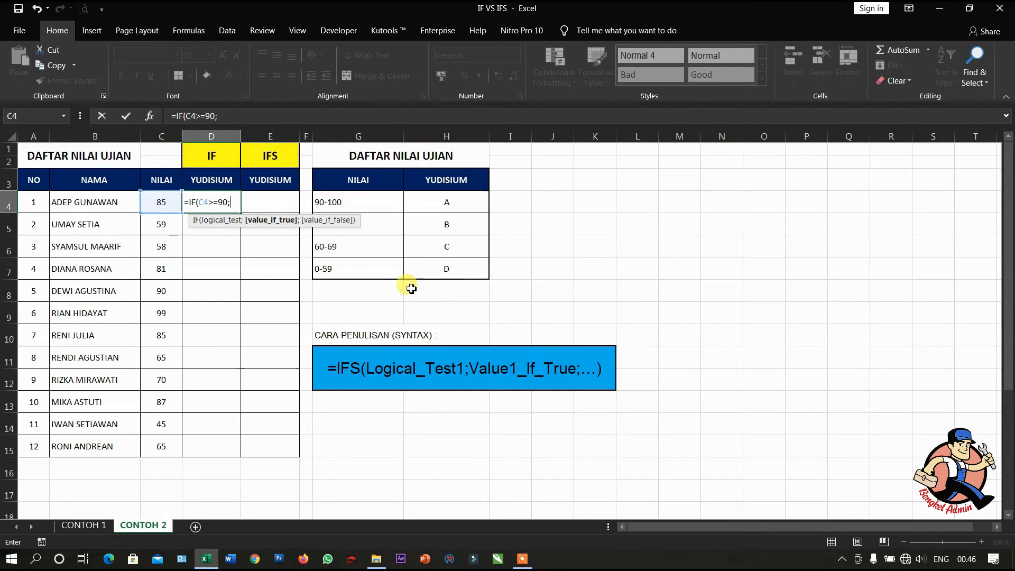
{"action": "type", "text": "\"A\";IF"}
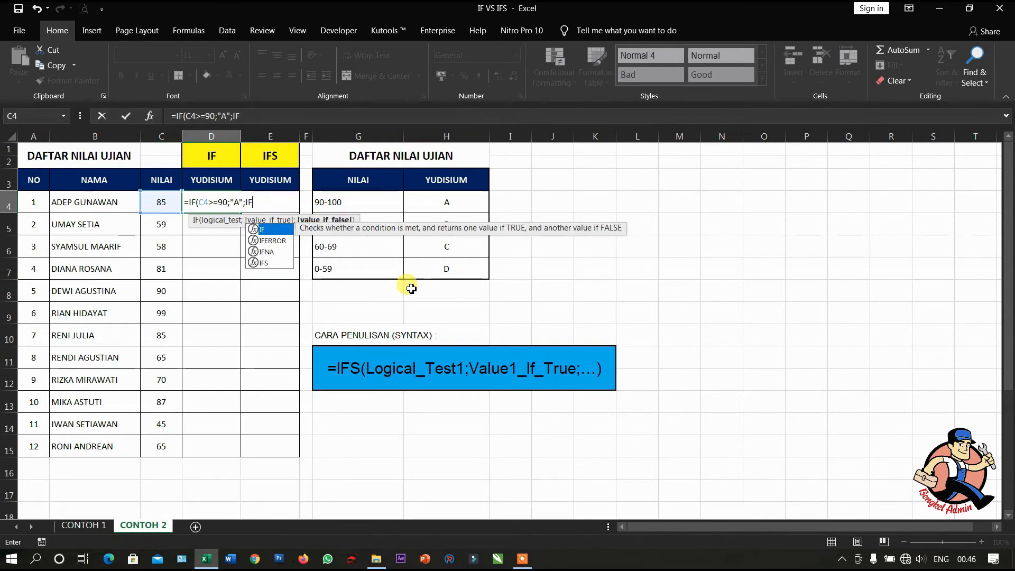
{"action": "type", "text": "("}
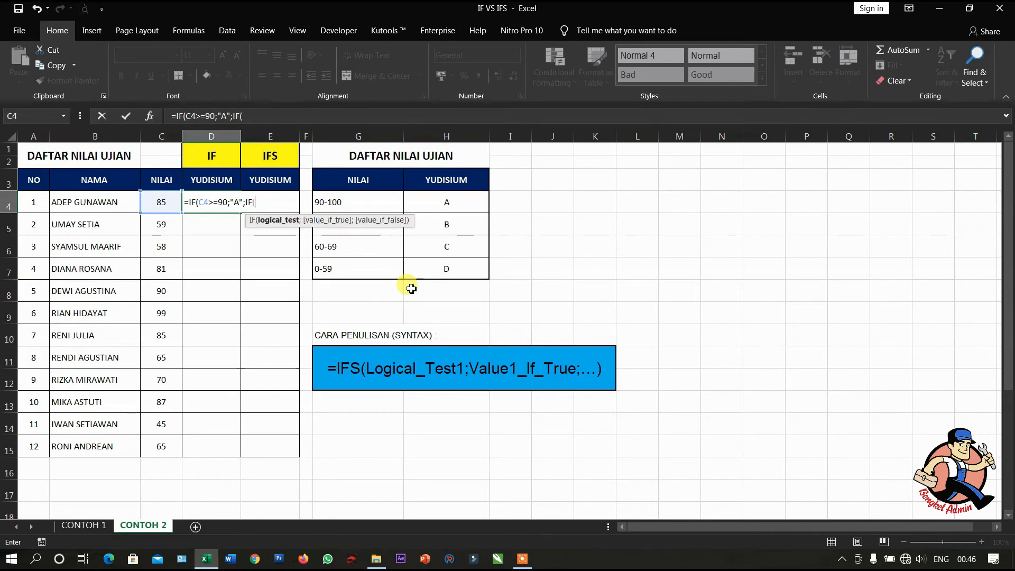
- Make the nested IF in D4 return "B" when C4>=70 and open a third IF for its false case
{"action": "left_click", "coordinate": [168, 201]}
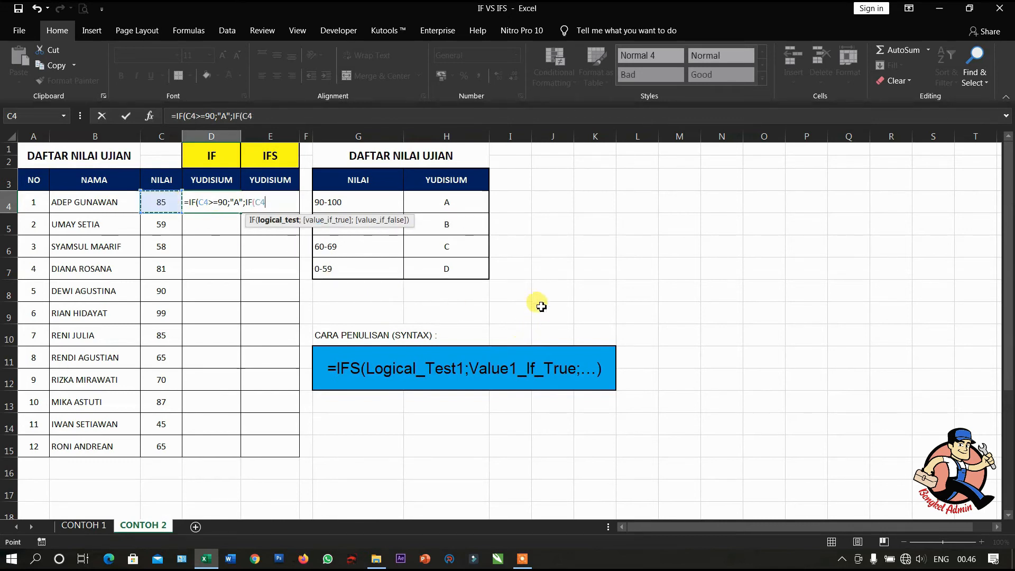
{"action": "type", "text": ">"}
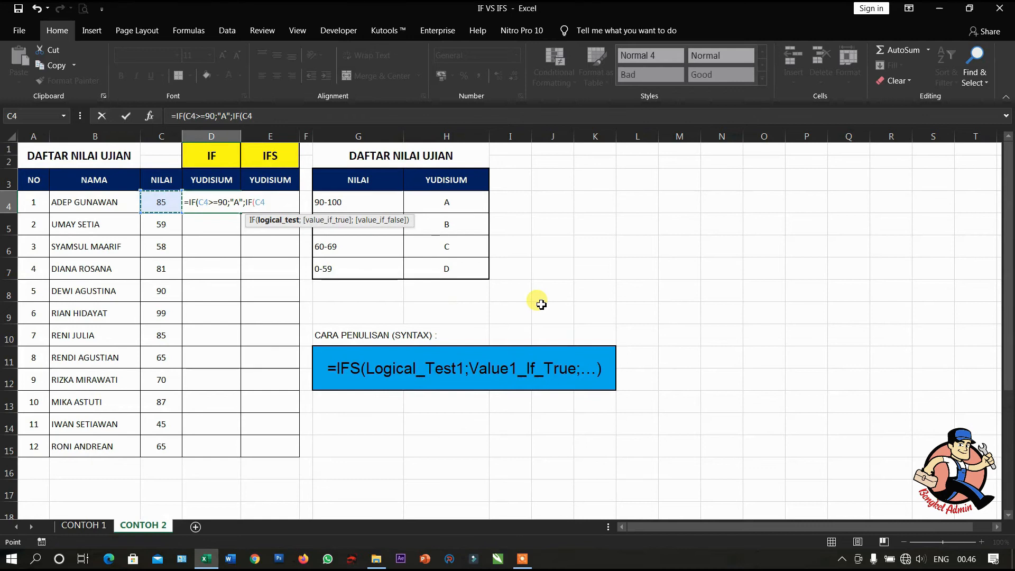
{"action": "type", "text": "="}
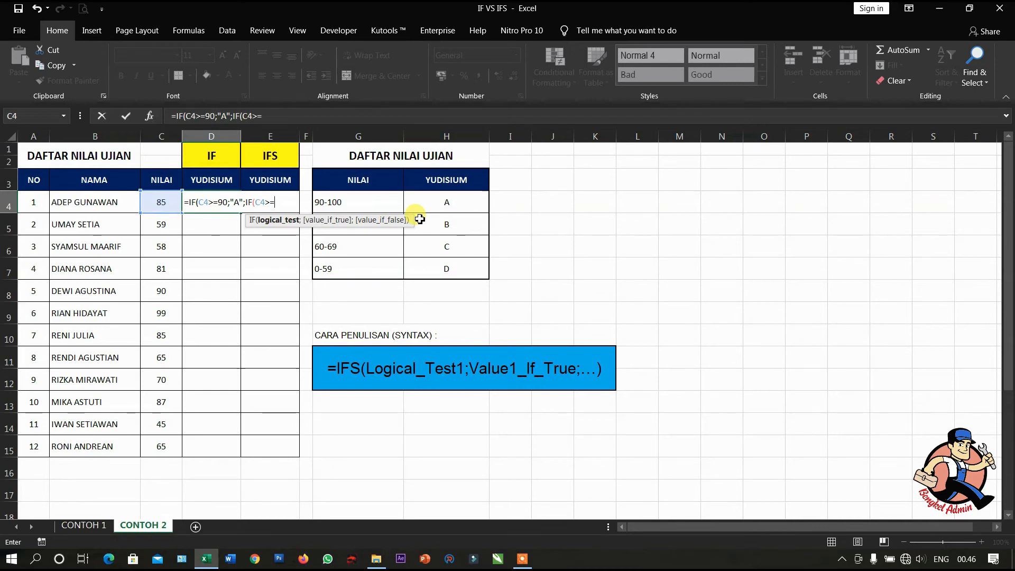
{"action": "type", "text": "70;"}
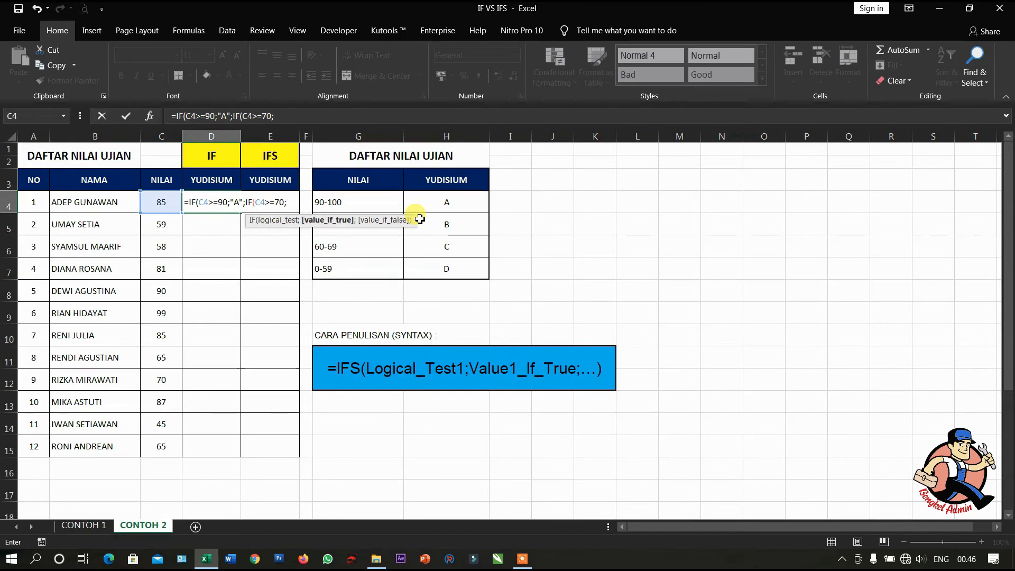
{"action": "type", "text": "\"B\";IF("}
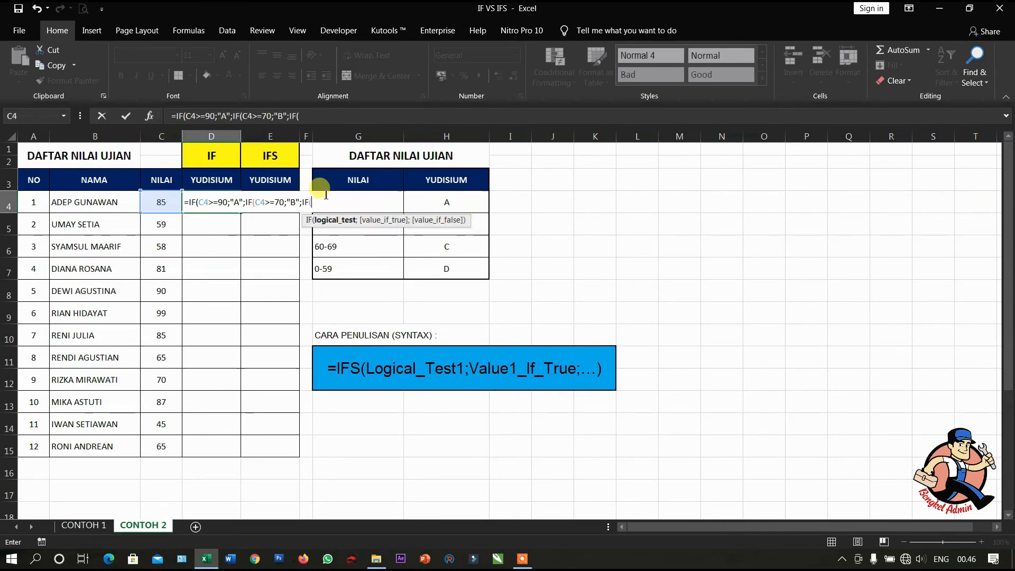
- Finish D4's formula with "C" when C4>=60 and "D" otherwise, and fill it down through D15
{"action": "left_click", "coordinate": [163, 207]}
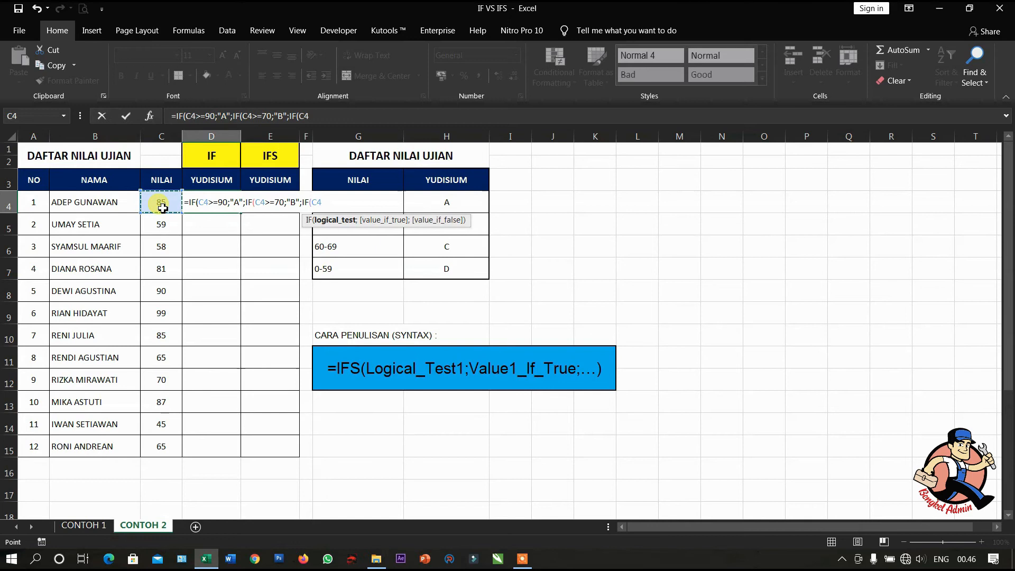
{"action": "type", "text": ">=60;\"C\";\"D"}
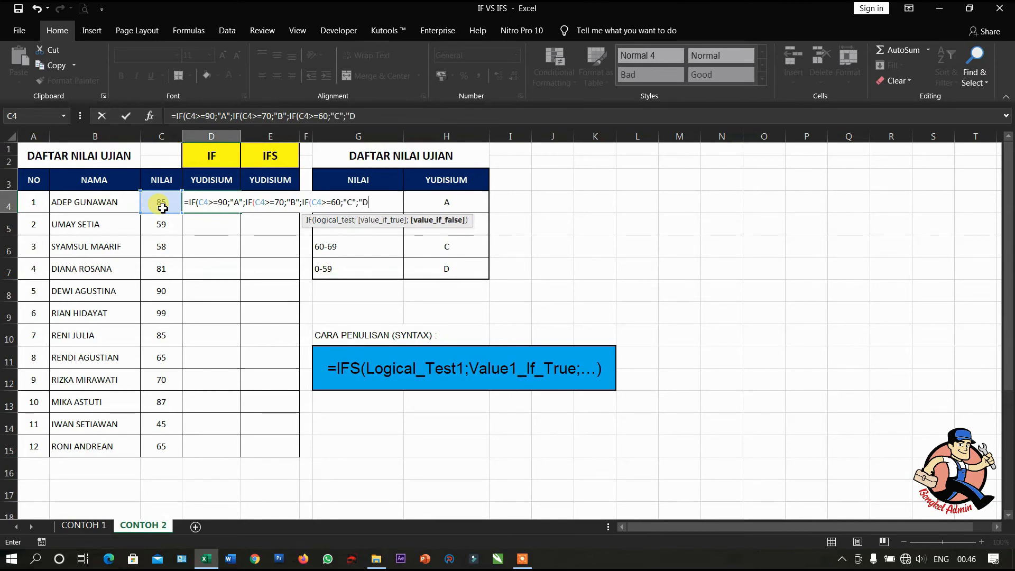
{"action": "type", "text": "\")))"}
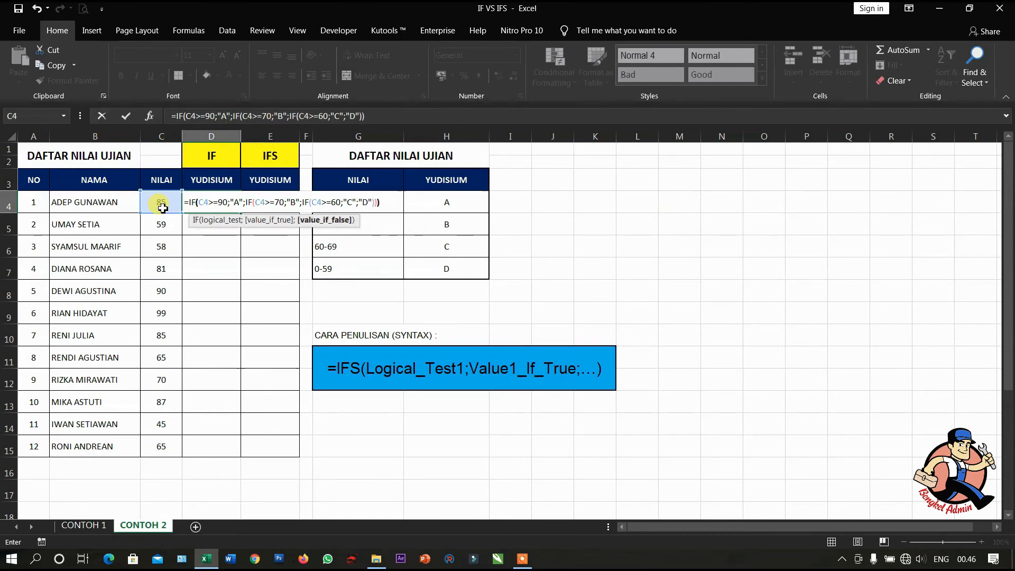
{"action": "key", "text": "Return"}
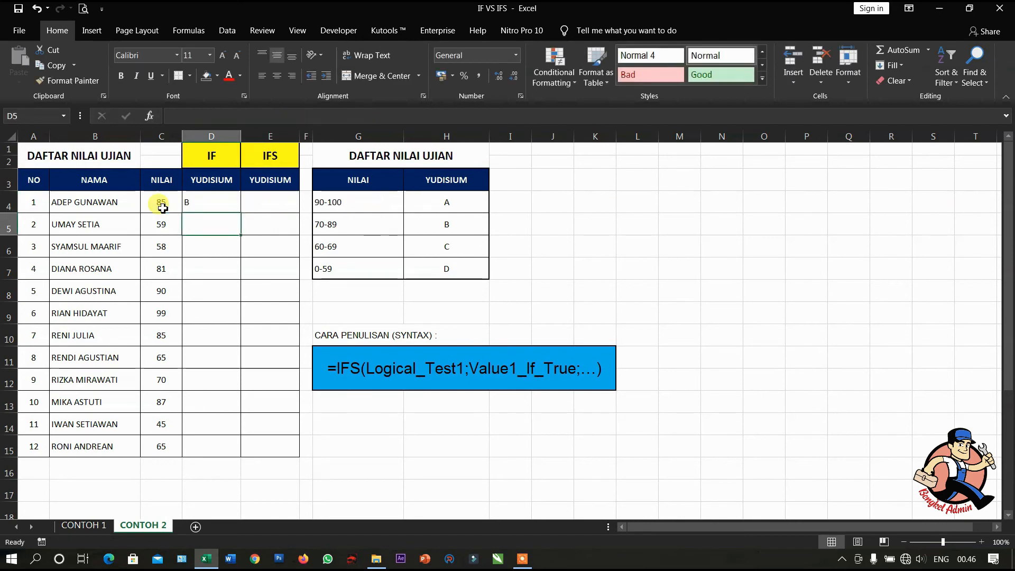
{"action": "left_click", "coordinate": [223, 205]}
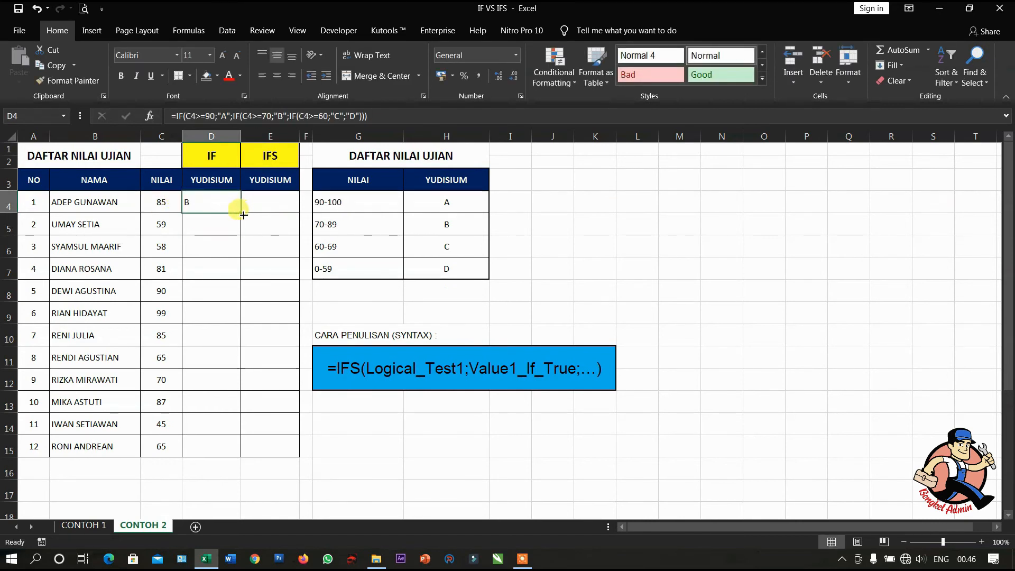
{"action": "double_click", "coordinate": [240, 212]}
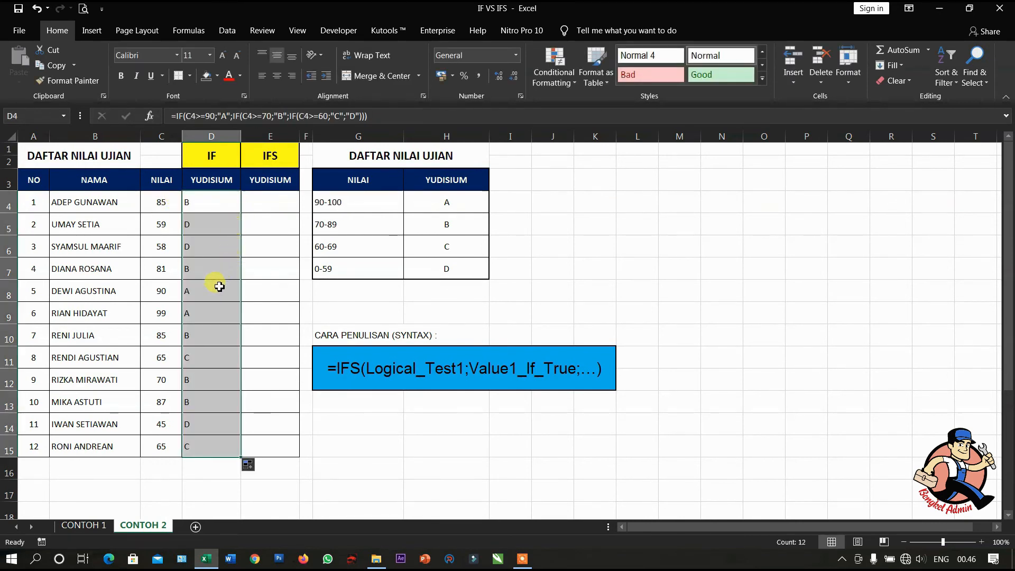
- Check the filled IF grades in D6, D8 and D10 against the score ranges in the reference table
{"action": "left_click", "coordinate": [199, 250]}
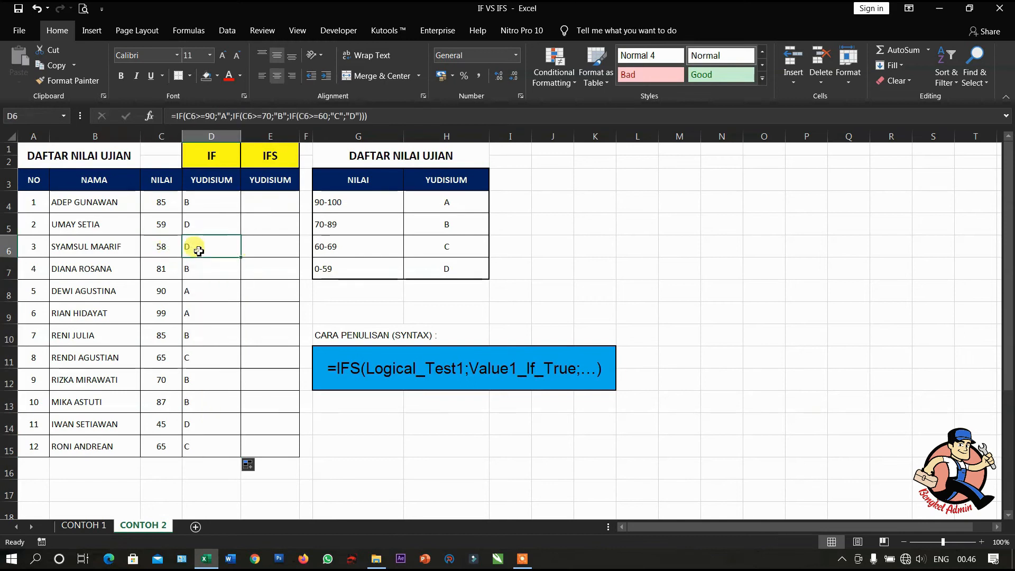
{"action": "left_click", "coordinate": [354, 268]}
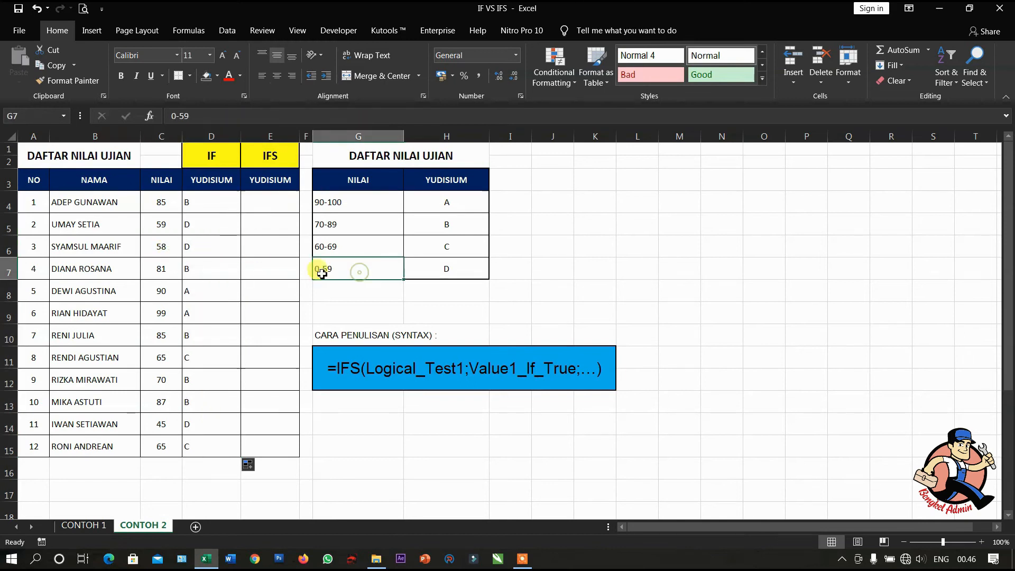
{"action": "left_click", "coordinate": [209, 289]}
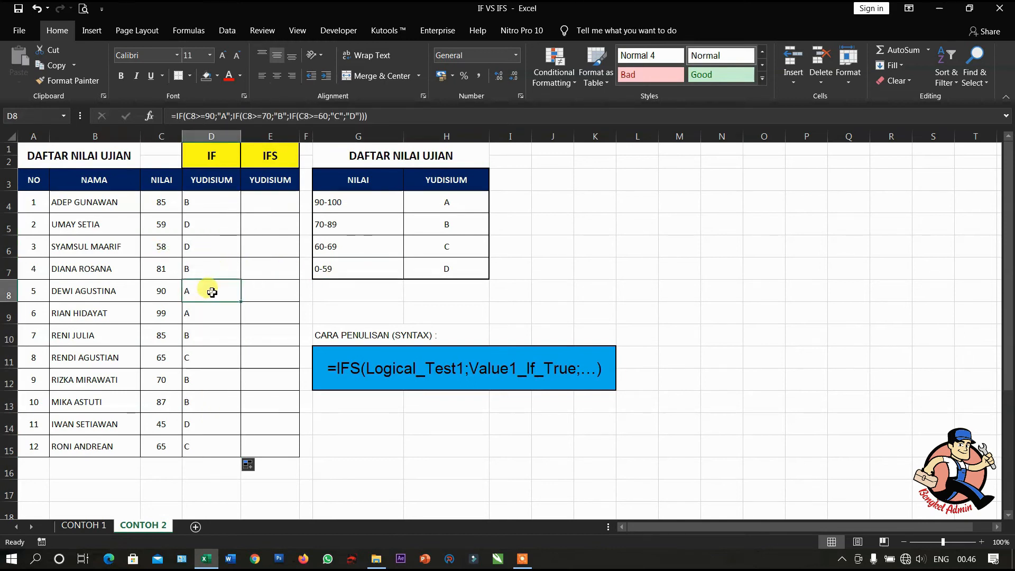
{"action": "left_click", "coordinate": [213, 330]}
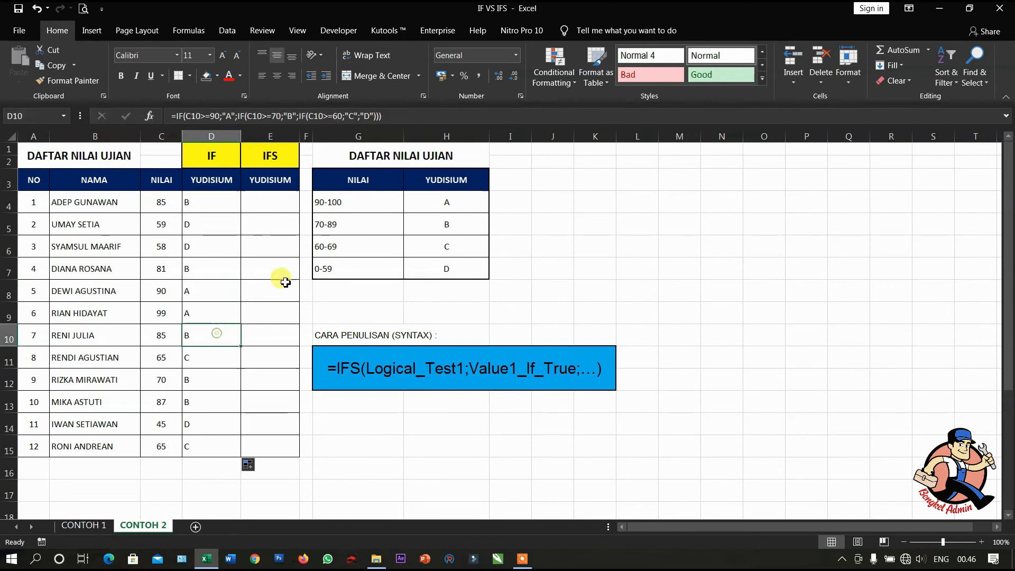
{"action": "left_click", "coordinate": [323, 227]}
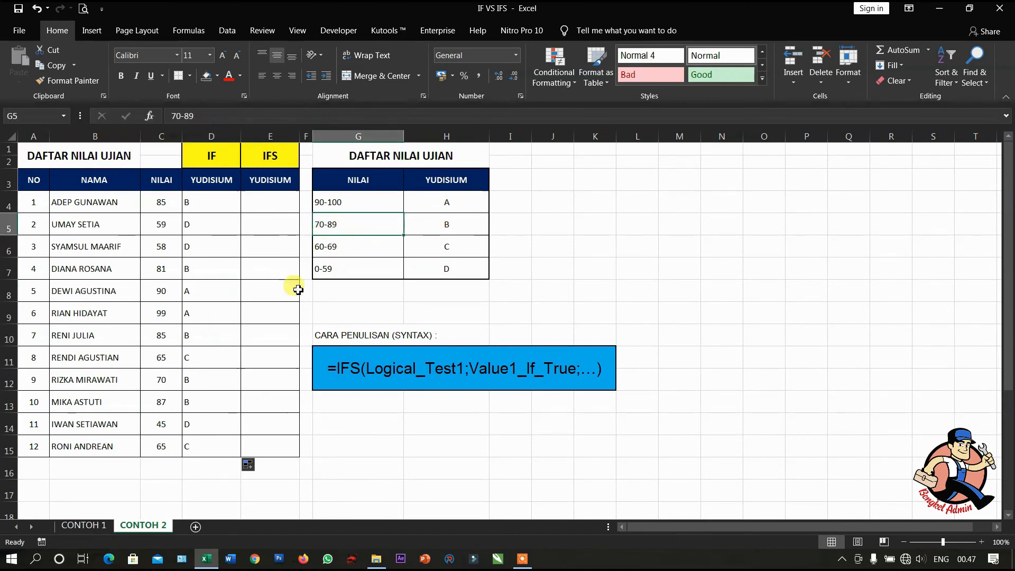
{"action": "left_click", "coordinate": [199, 335]}
- Start an IFS formula in E4 whose first condition returns "A" when C4>=90
{"action": "left_click", "coordinate": [267, 205]}
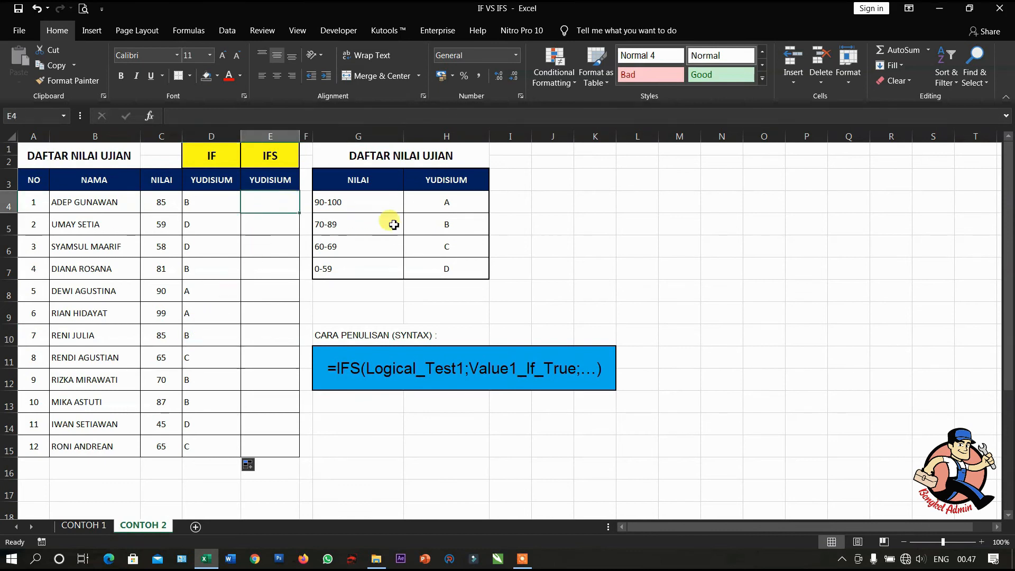
{"action": "type", "text": "=IFS"}
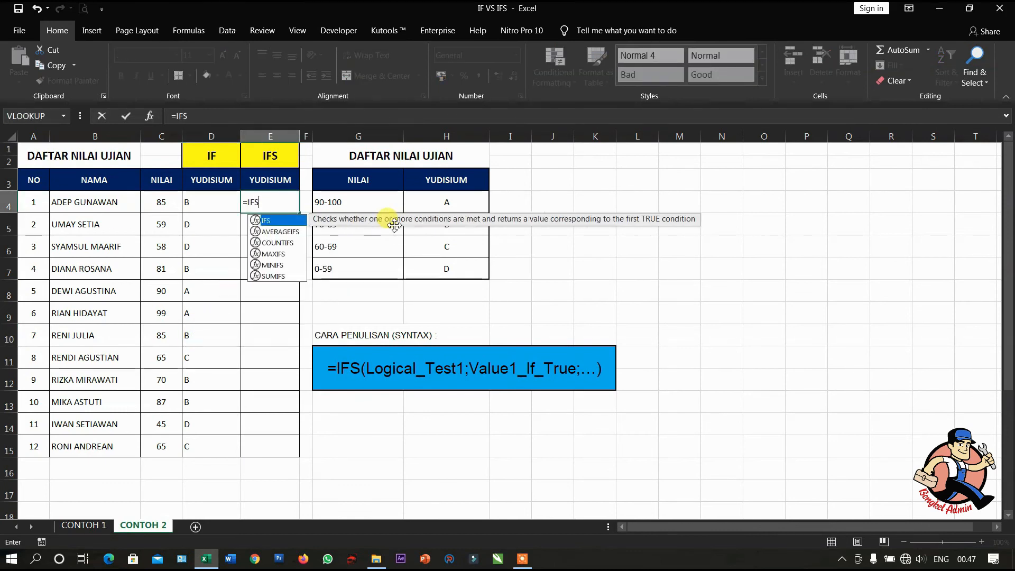
{"action": "type", "text": "("}
{"action": "left_click", "coordinate": [156, 209]}
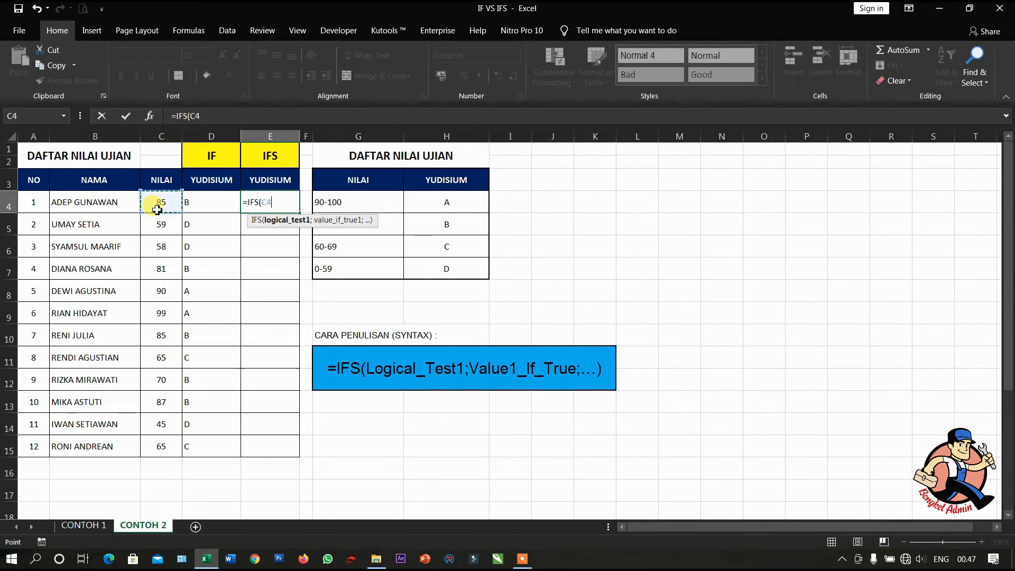
{"action": "type", "text": ">=90"}
{"action": "type", "text": ";"}
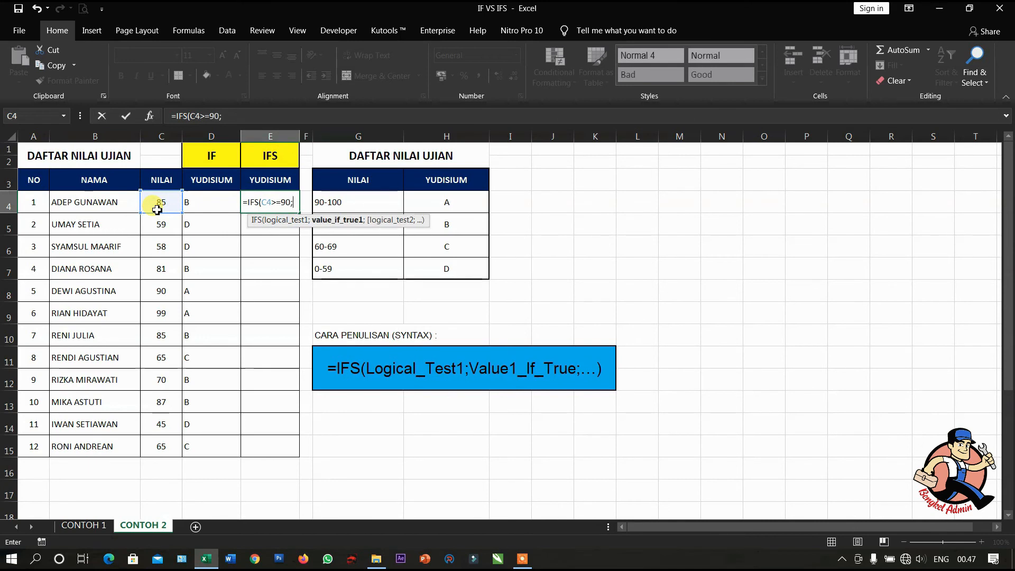
{"action": "type", "text": "\"A\";"}
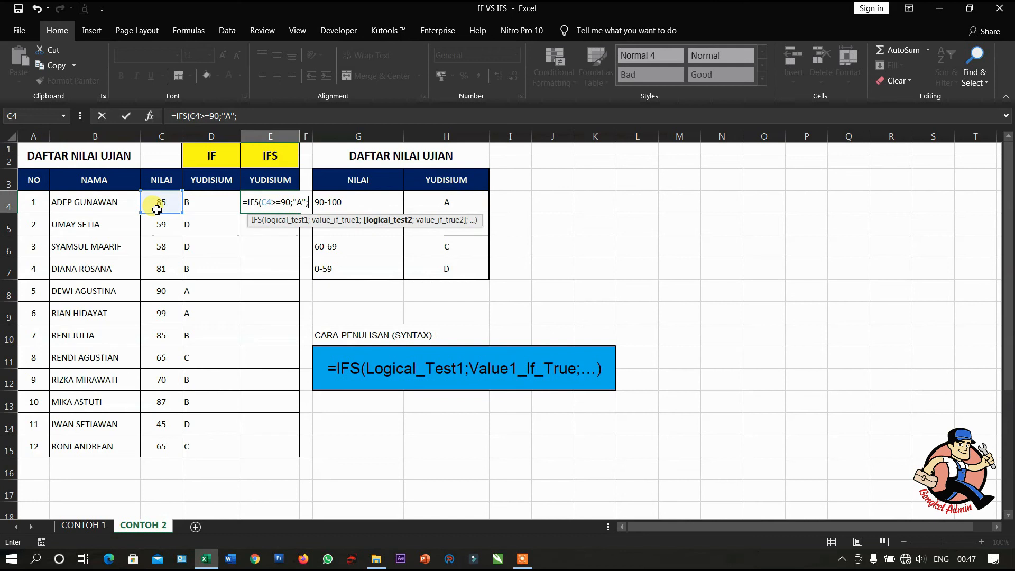
- Add a second condition to E4's IFS formula that returns "B" when C4>=70
{"action": "left_click", "coordinate": [157, 210]}
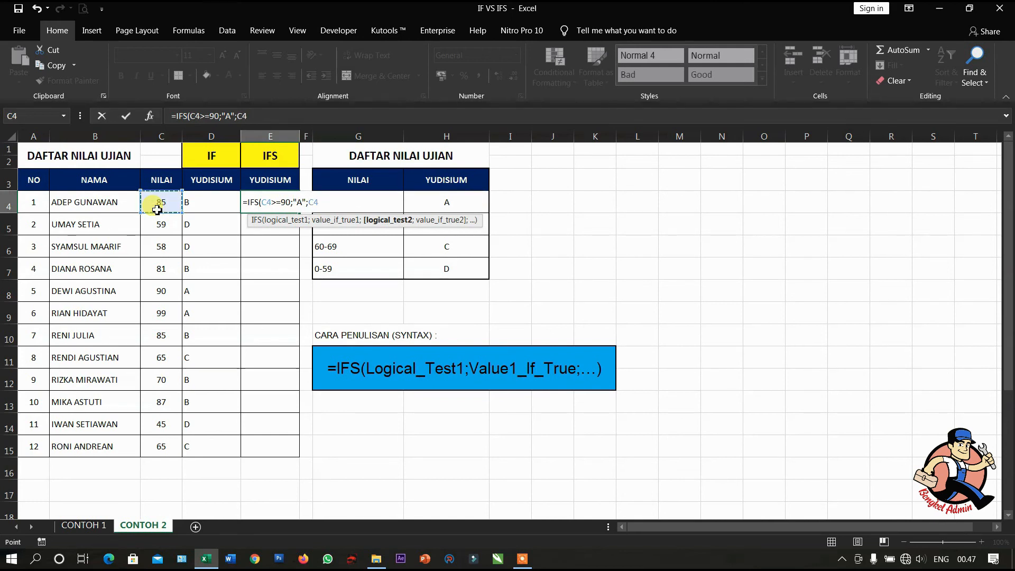
{"action": "type", "text": ">=70;\"B\""}
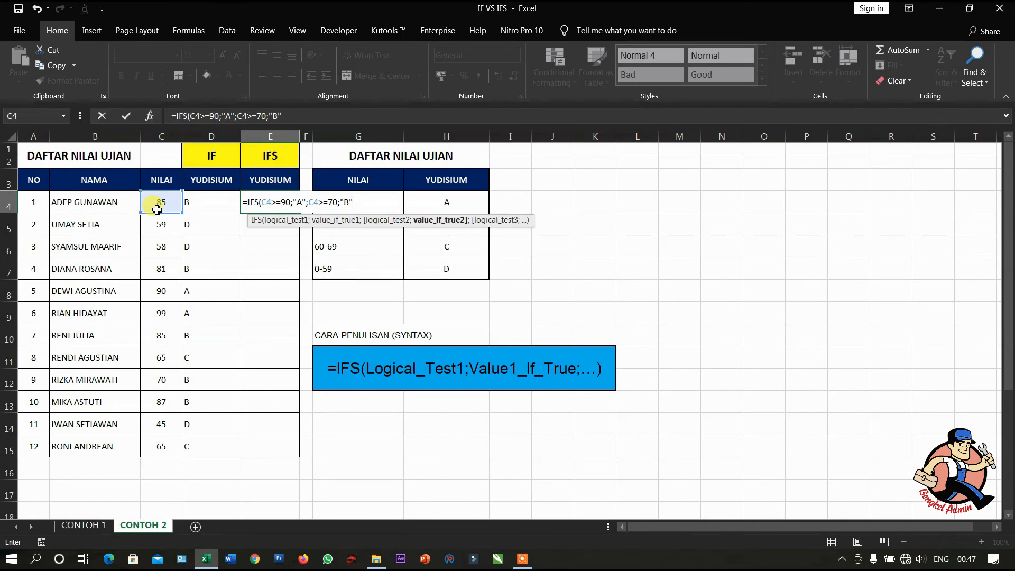
{"action": "type", "text": ";C4"}
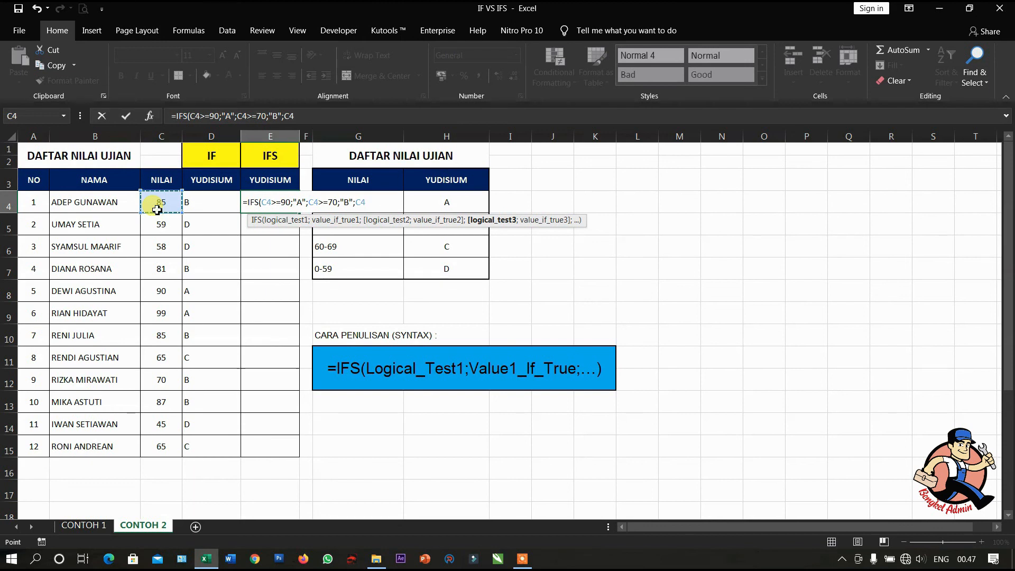
{"action": "type", "text": ">=60;\""}
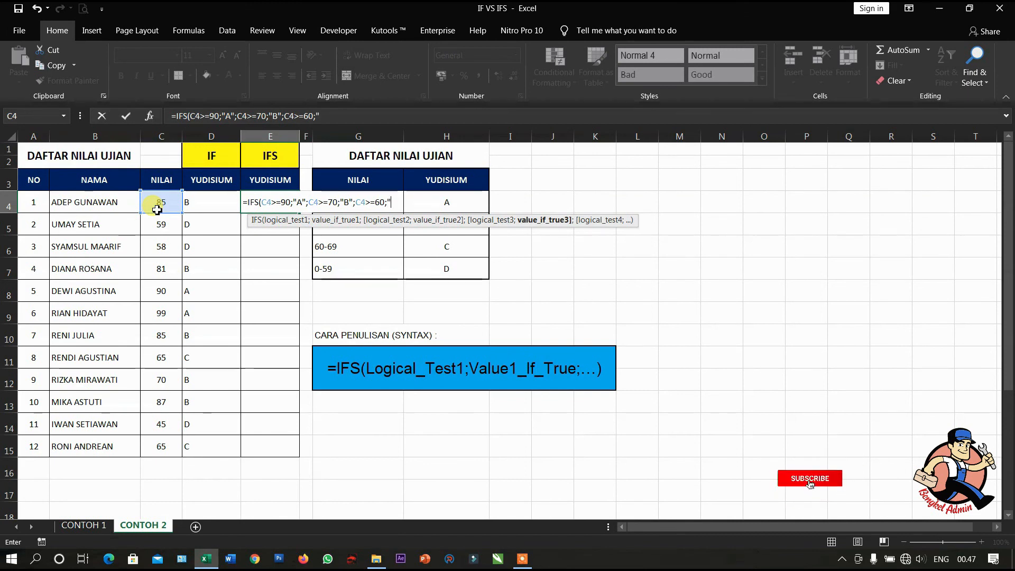
{"action": "type", "text": "C\""}
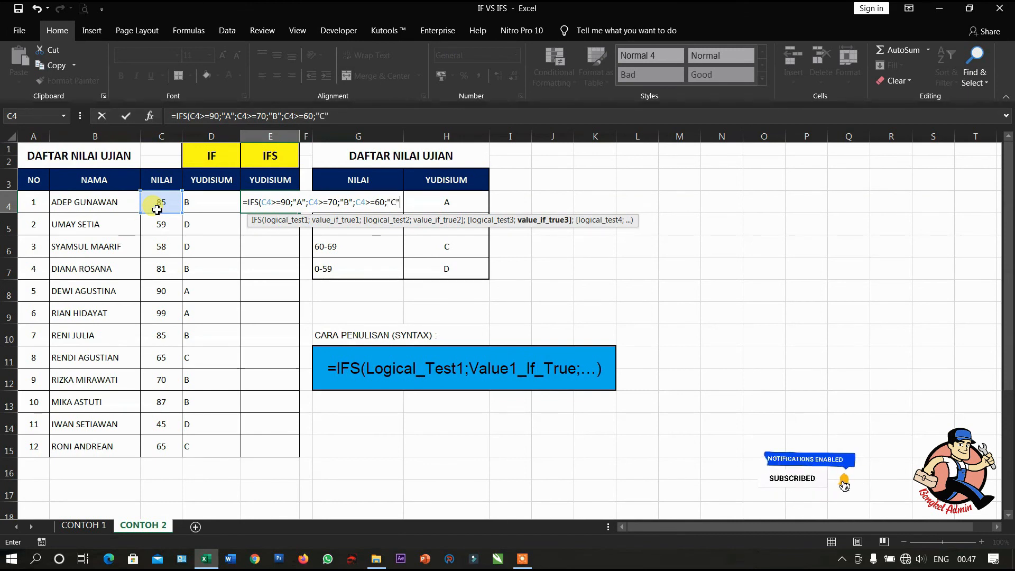
{"action": "type", "text": ";TRUE"}
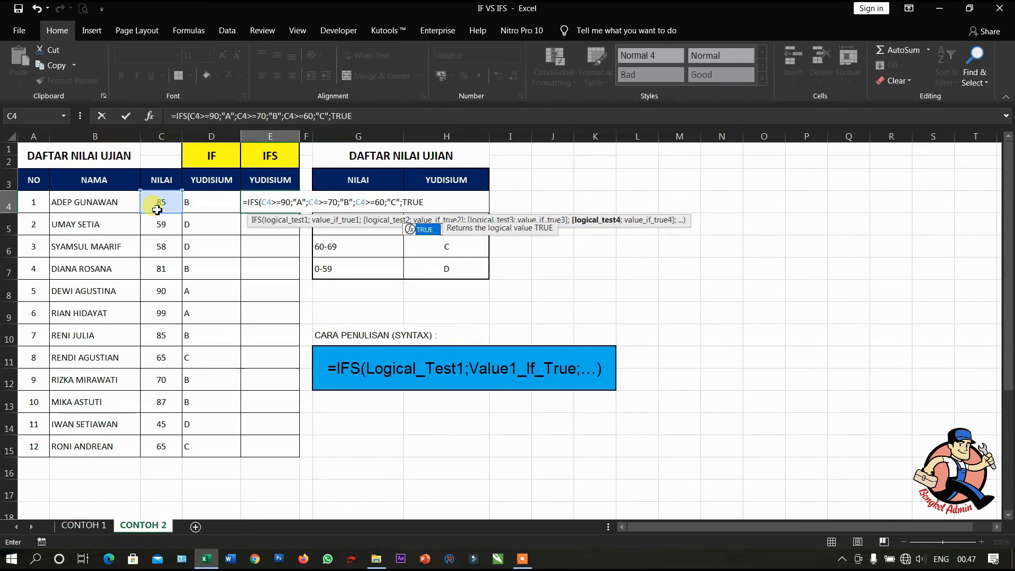
{"action": "type", "text": ";"}
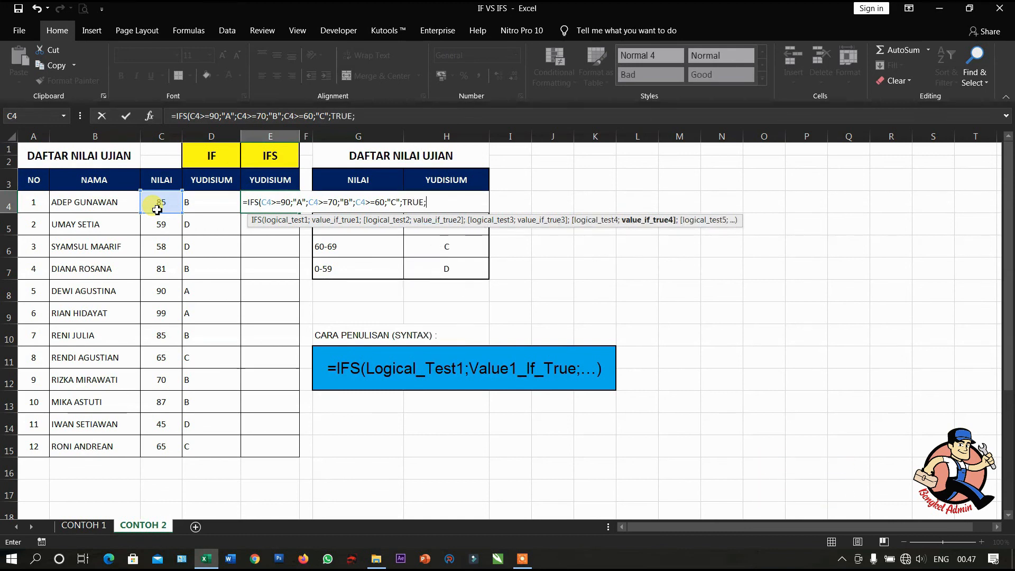
{"action": "type", "text": "\"D\")"}
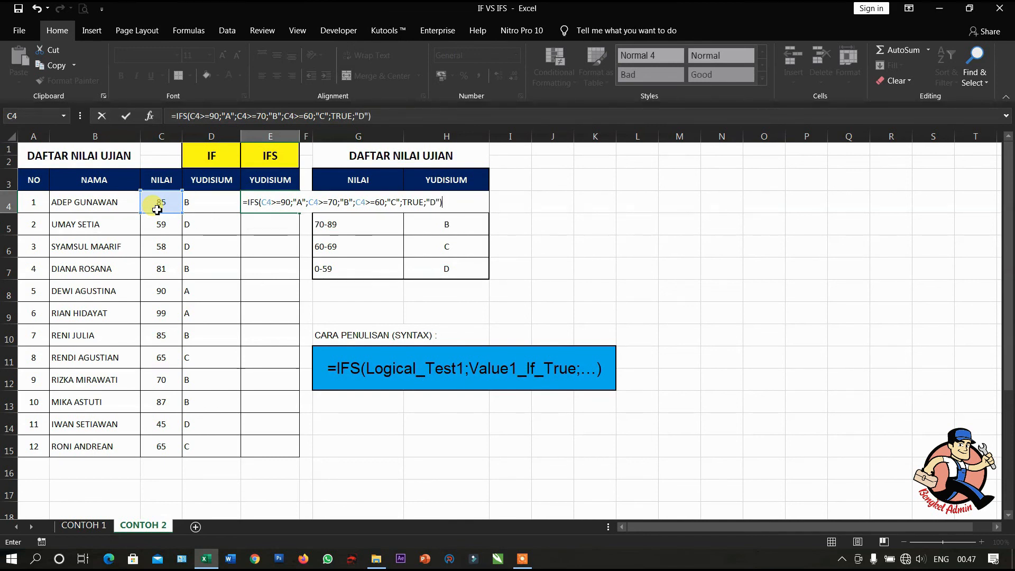
- Complete E4's IFS formula with TRUE returning "D" as the fallback and fill it down through E15
{"action": "key", "text": "Return"}
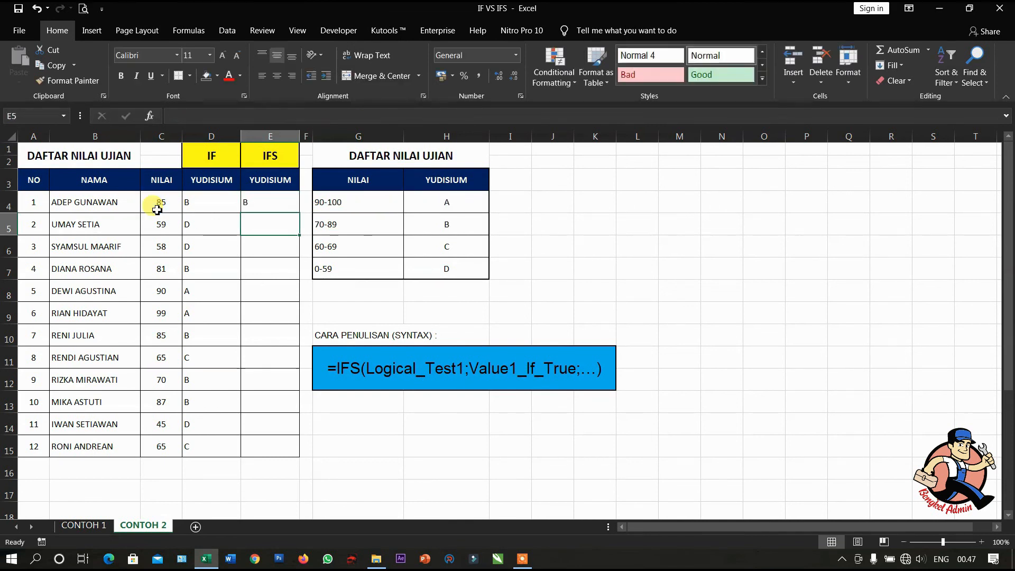
{"action": "left_click", "coordinate": [255, 201]}
{"action": "double_click", "coordinate": [298, 212]}
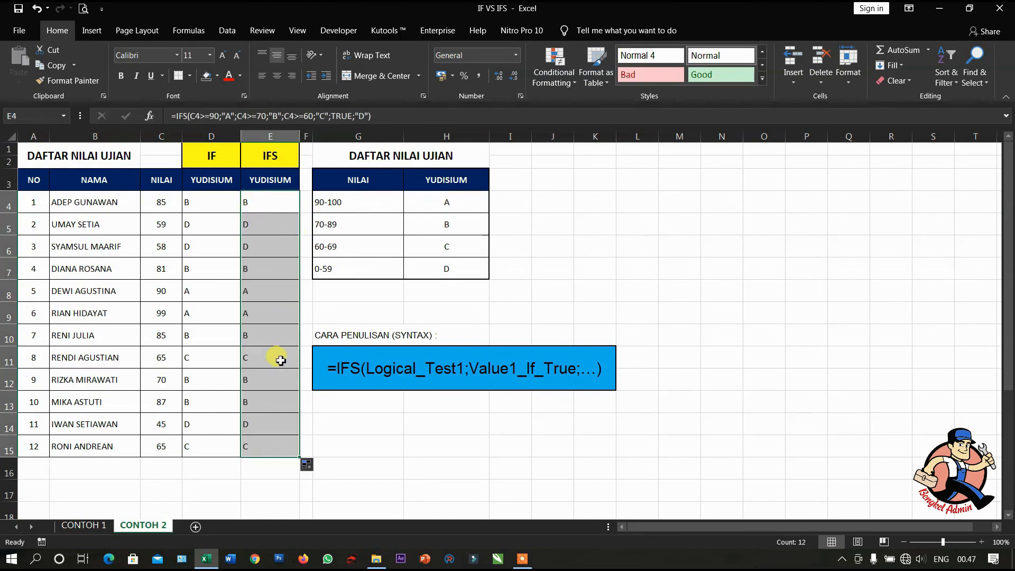
- Compare the grades in the IF and IFS columns row by row, from row 4 down to row 11
{"action": "left_click", "coordinate": [260, 205]}
{"action": "left_click_drag", "start_coordinate": [211, 198], "coordinate": [262, 248]}
{"action": "left_click_drag", "start_coordinate": [222, 275], "coordinate": [263, 313]}
{"action": "left_click", "coordinate": [228, 350]}
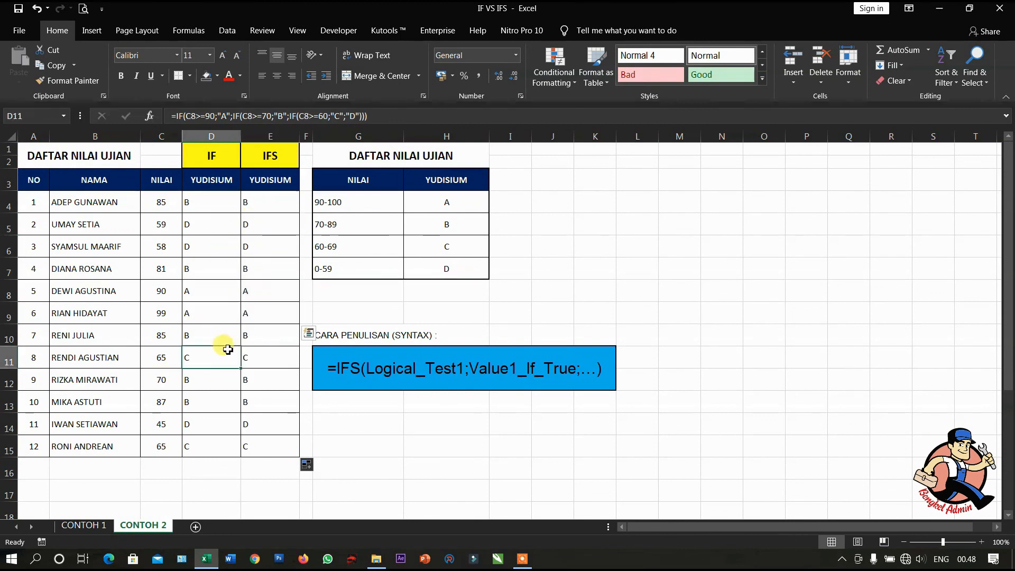